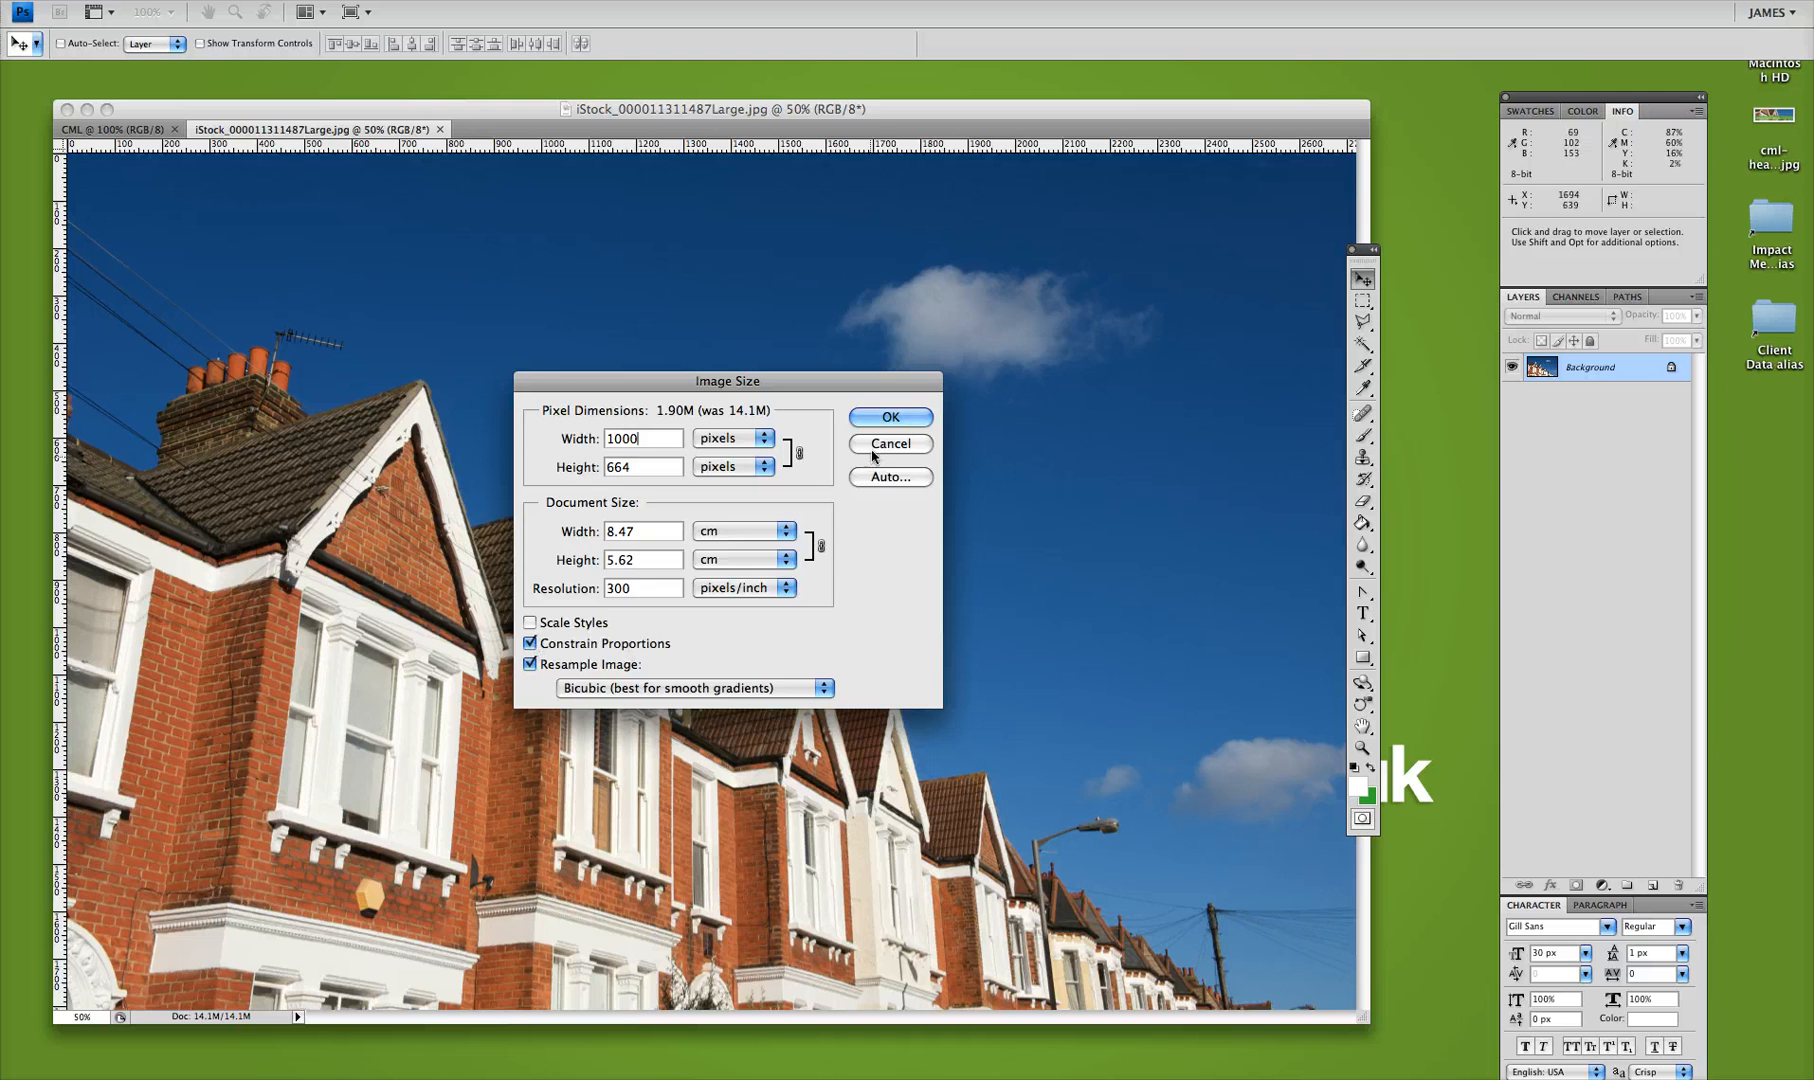
- Resize the house photo to 1000 pixels wide and place it in the CML banner with the houses filling the left side
click(890, 416)
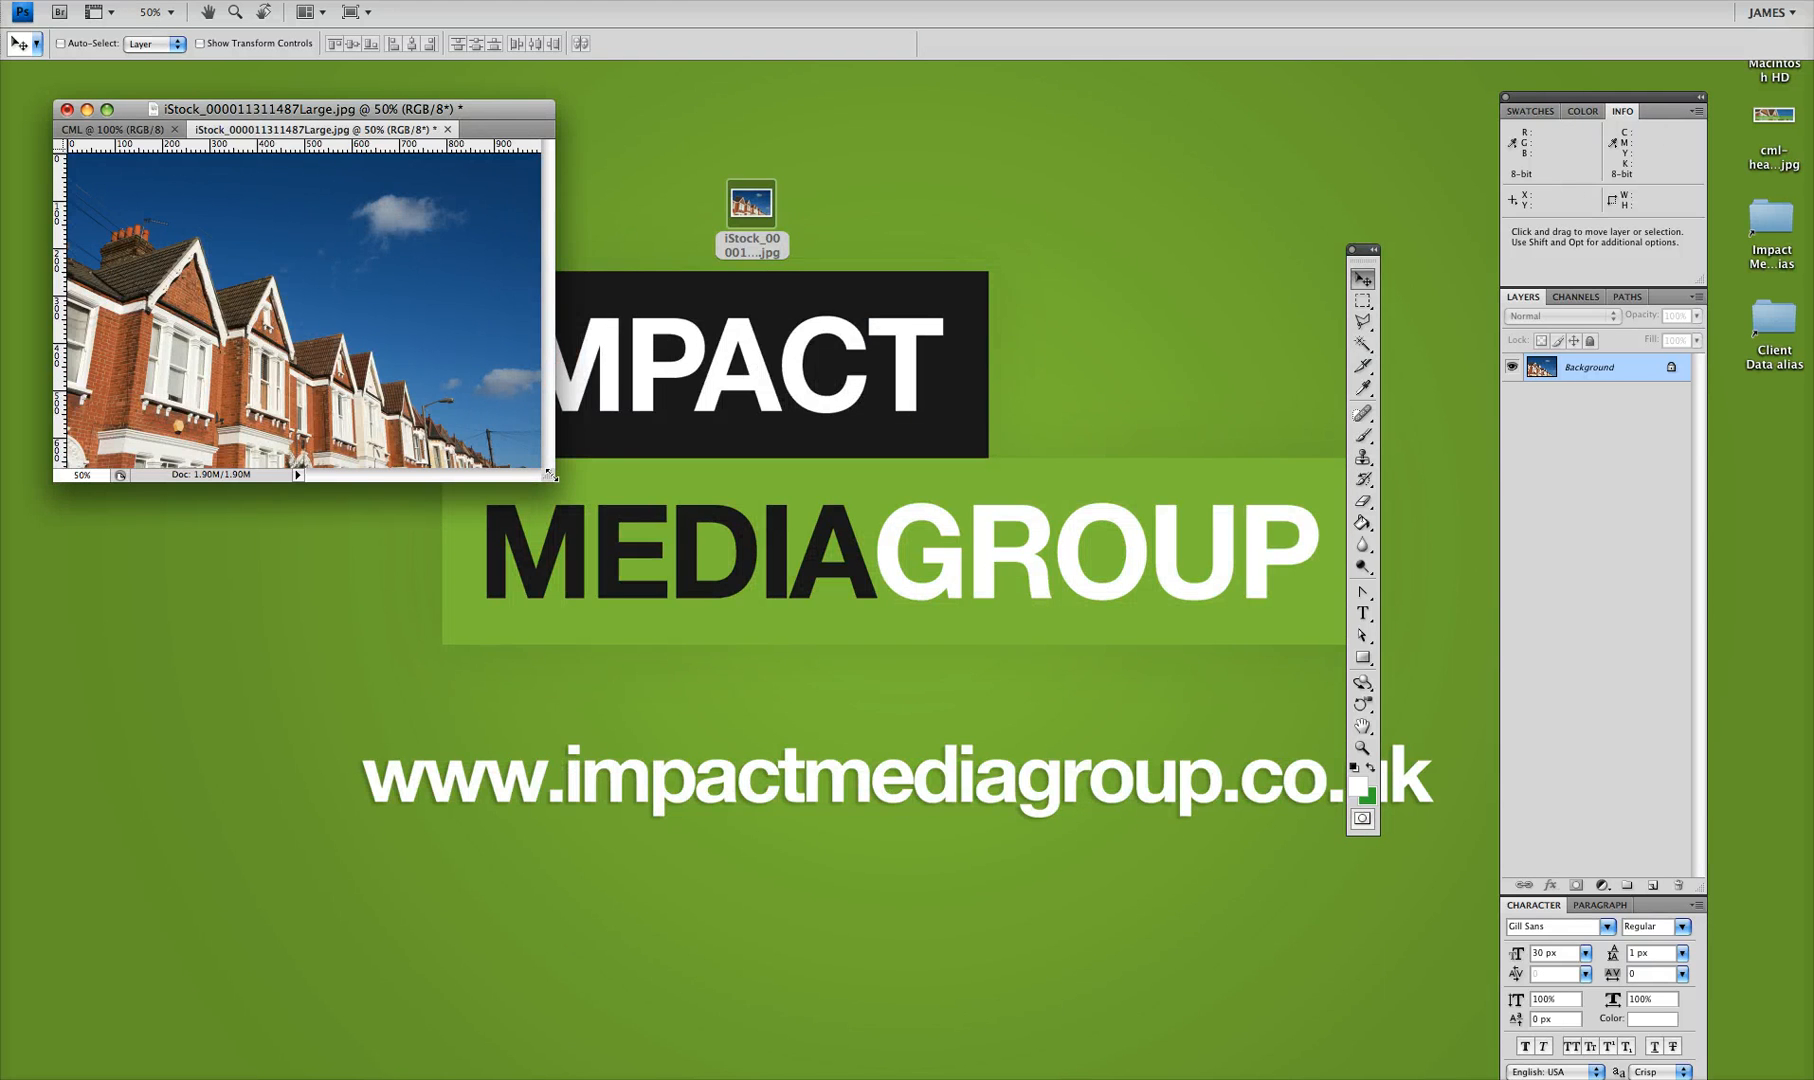
drag(549, 476, 1334, 953)
mouse_move(740, 530)
mouse_down()
mouse_move(122, 133)
mouse_move(365, 320)
mouse_move(726, 518)
mouse_up()
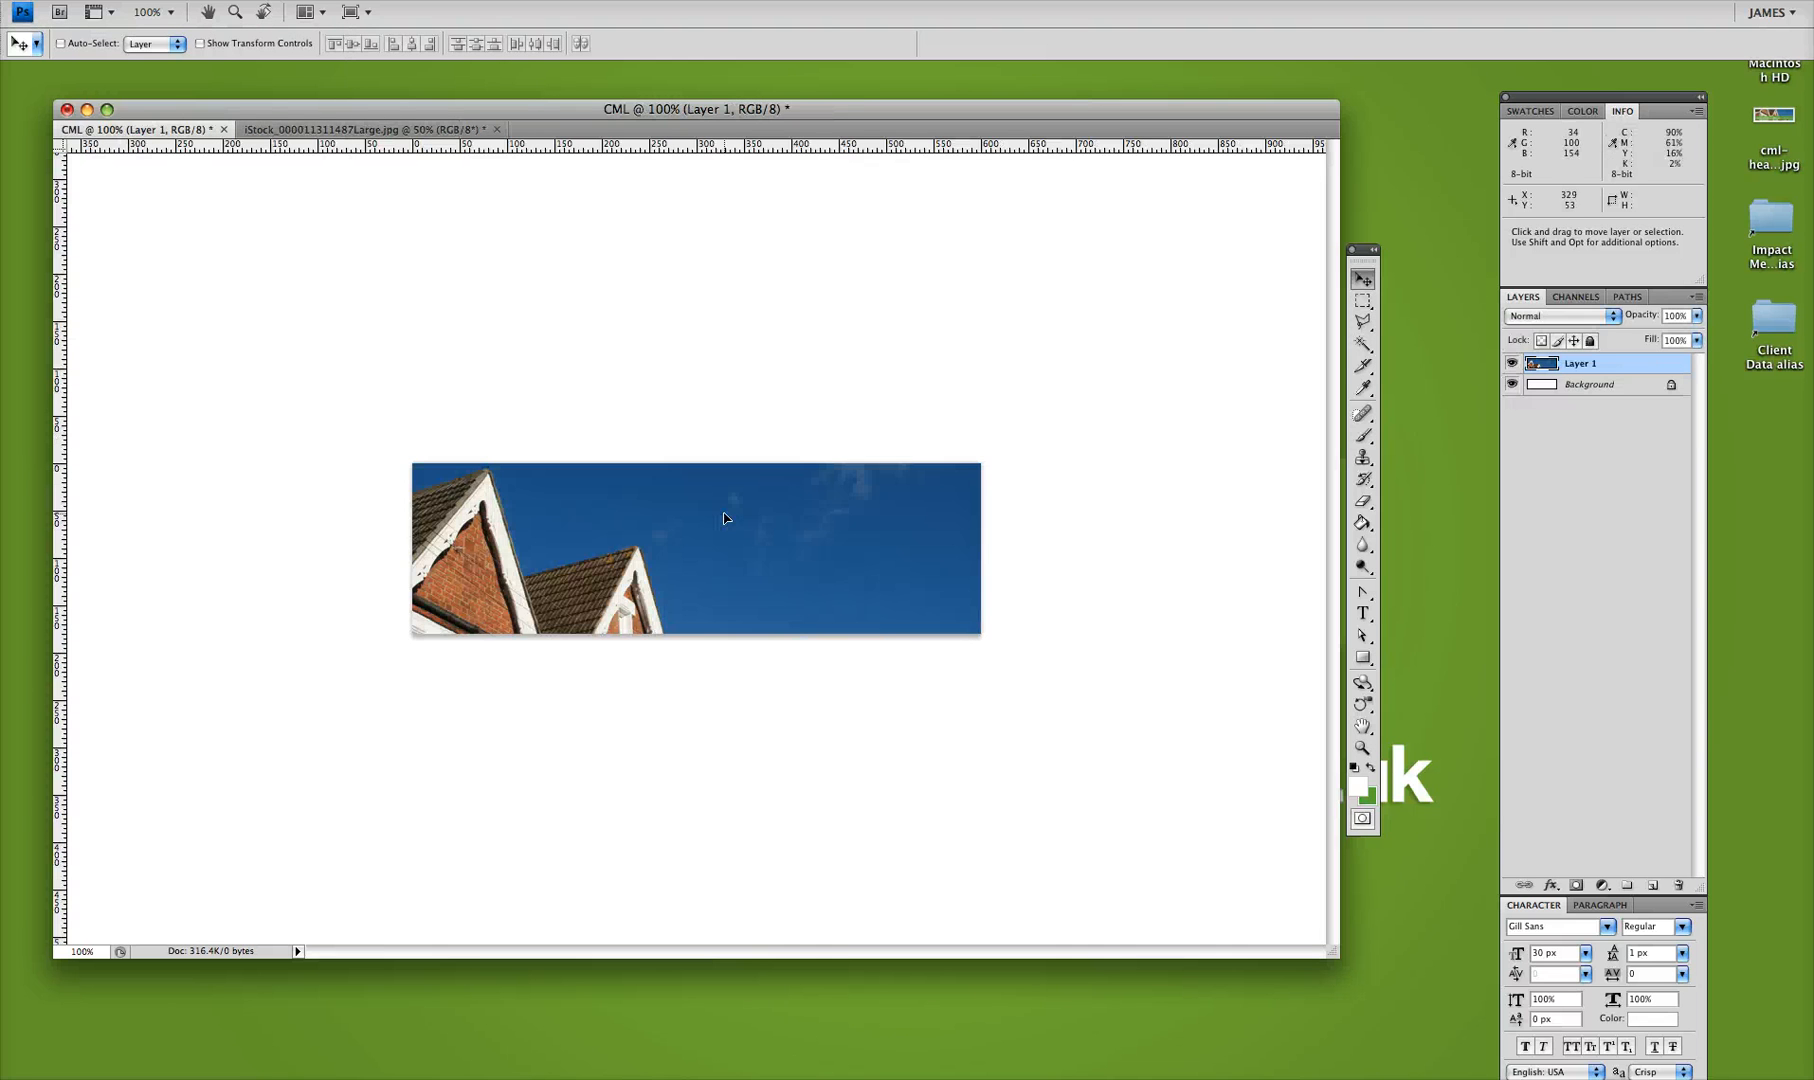
drag(753, 607, 748, 470)
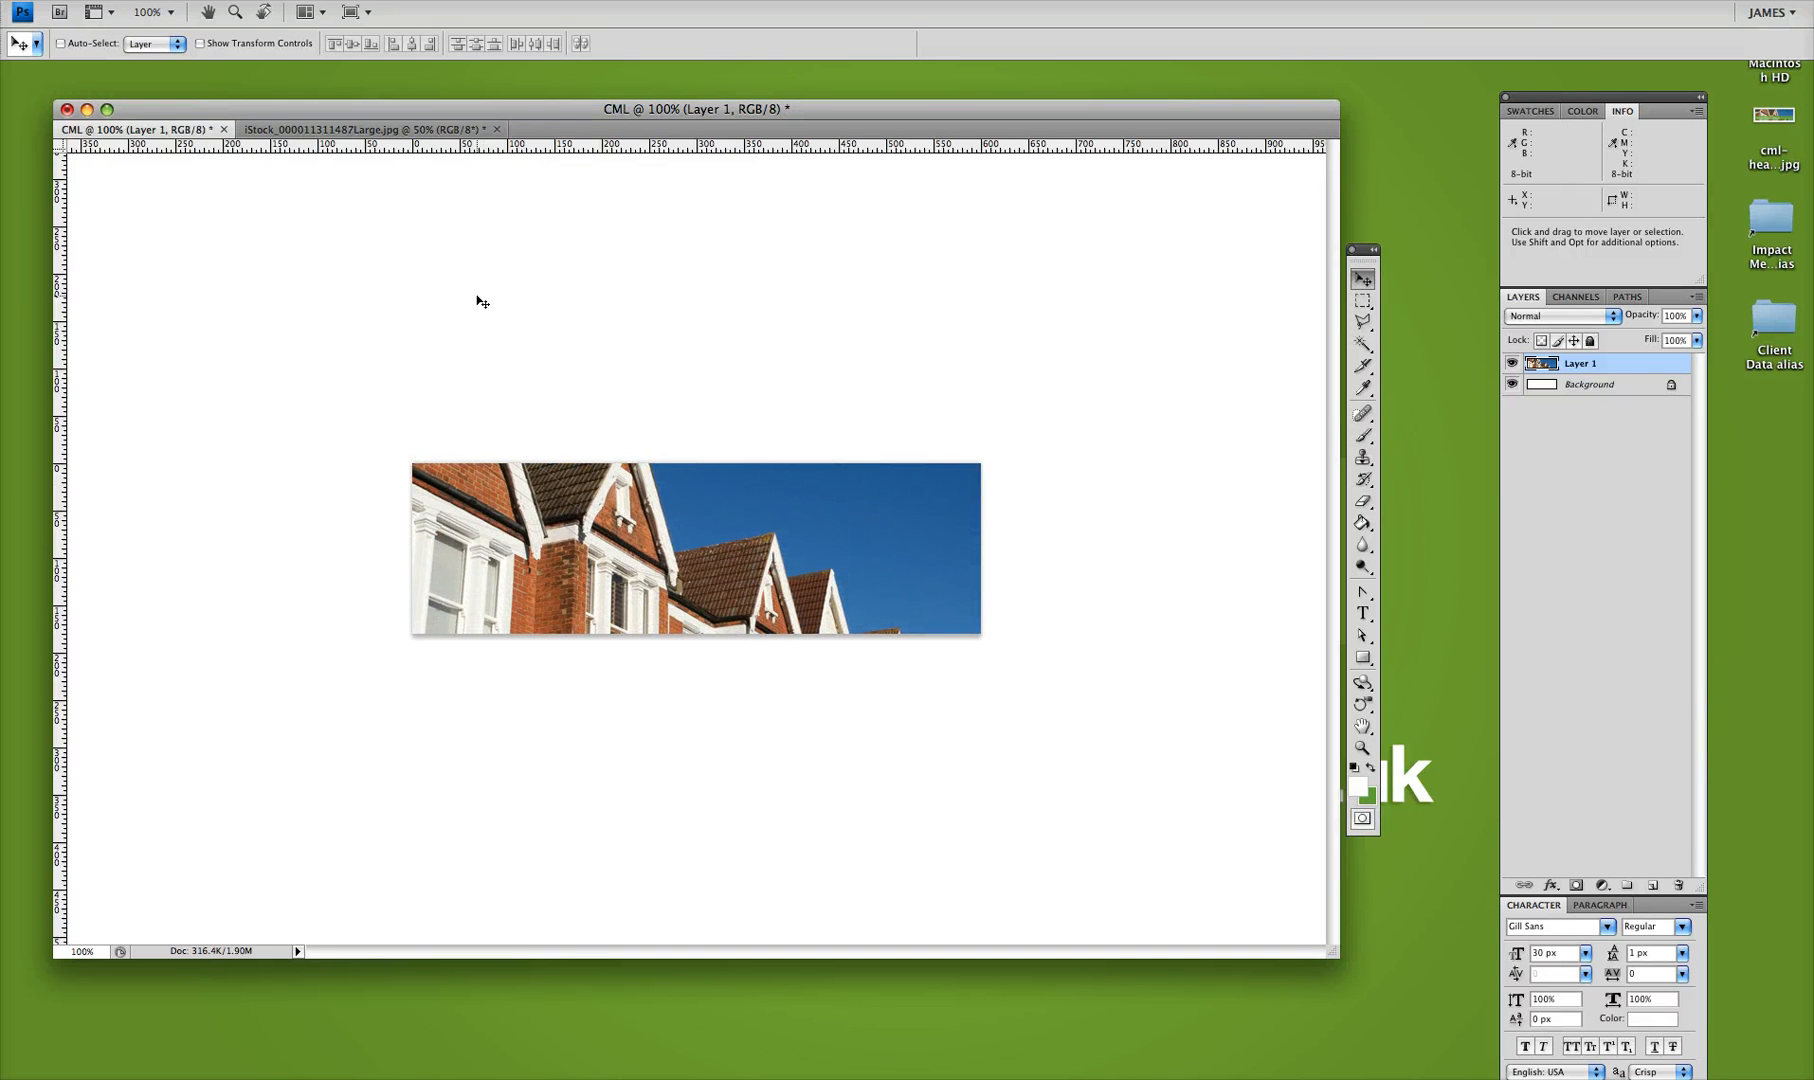
- Show the grid over the CML banner
click(550, 0)
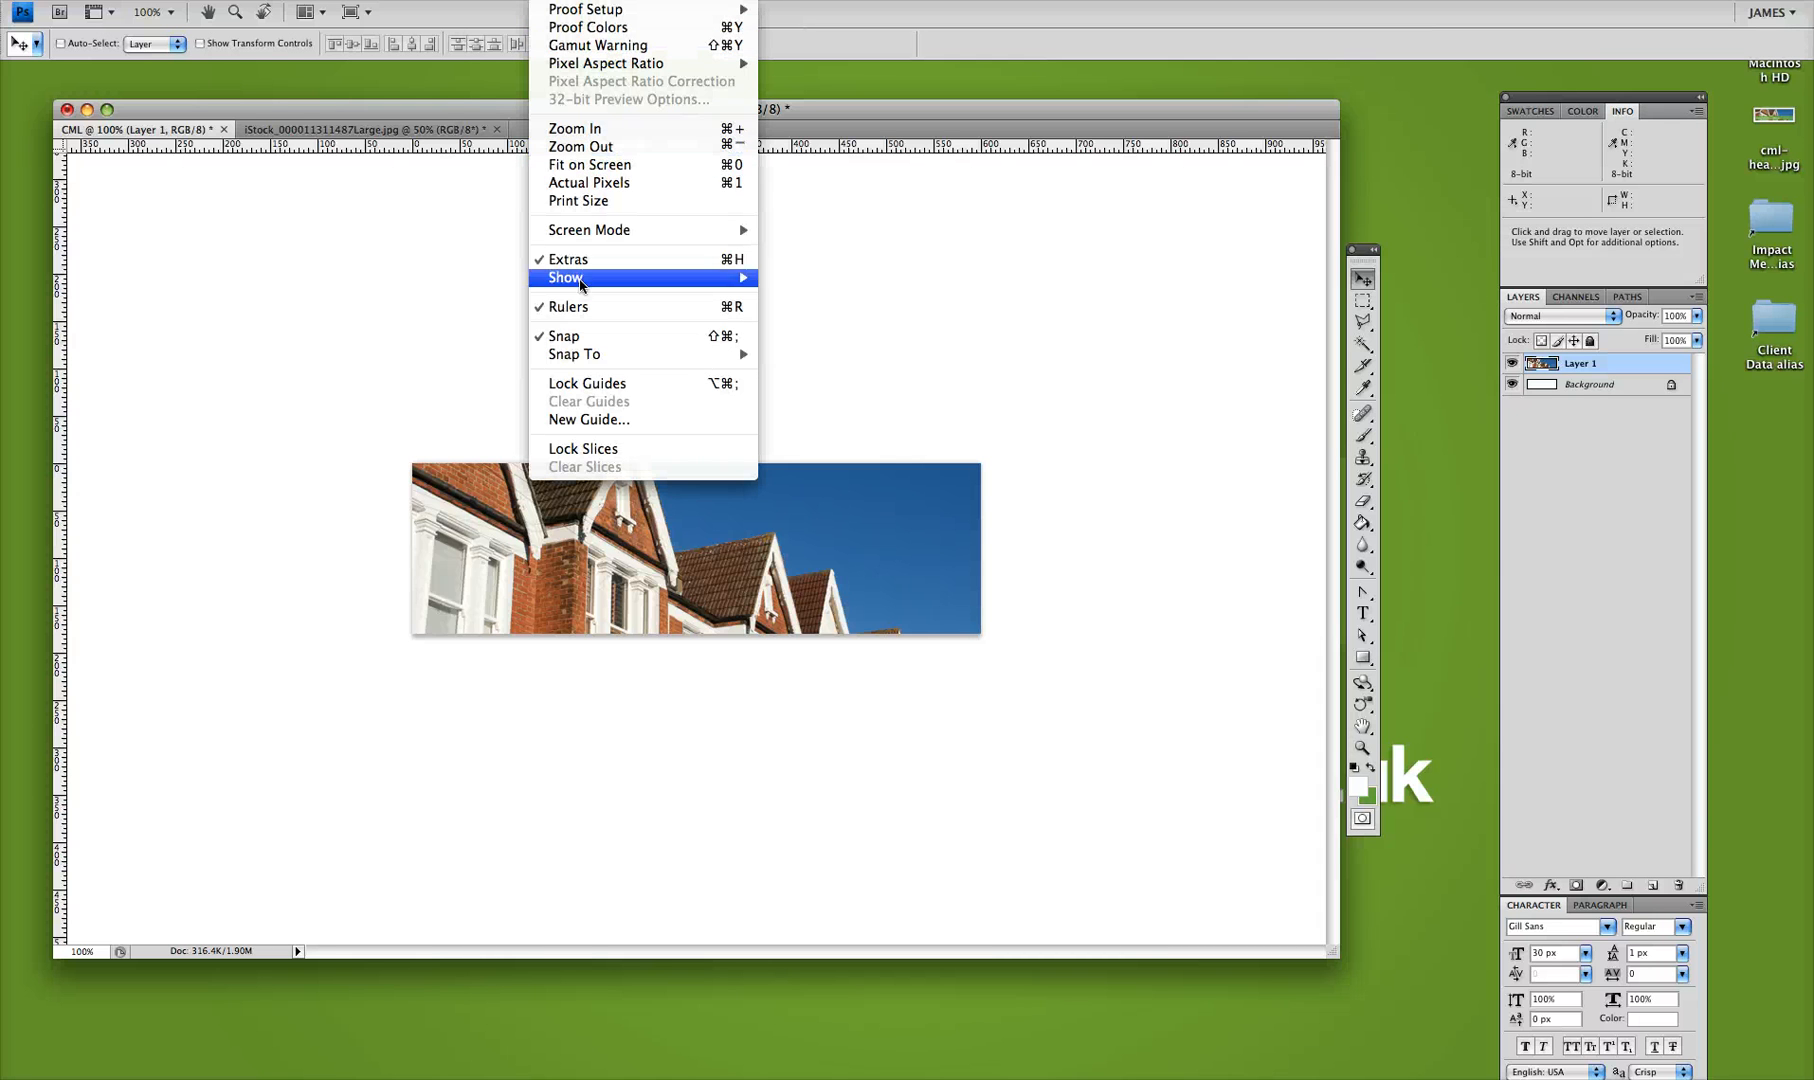
mouse_move(580, 278)
click(793, 340)
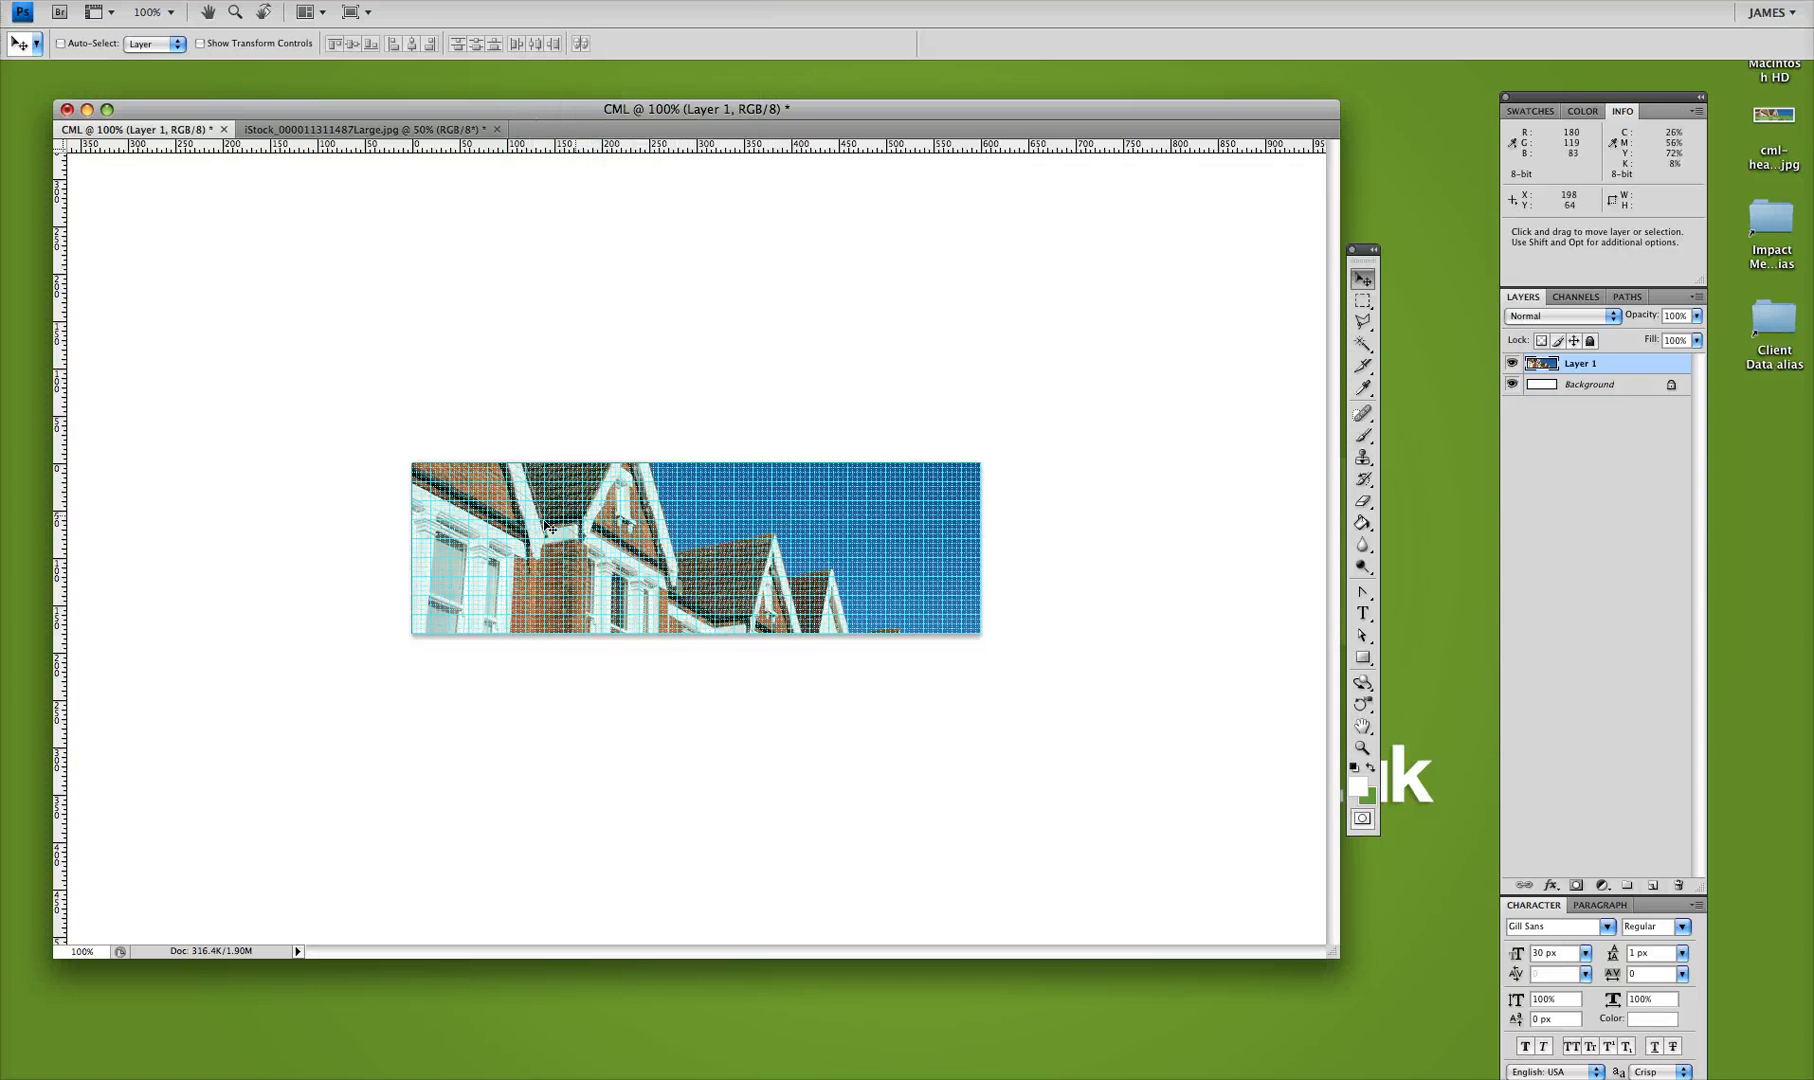
- Set the grid's subdivisions to 4 in the guides, grid and slices preferences
click(80, 2)
mouse_move(121, 57)
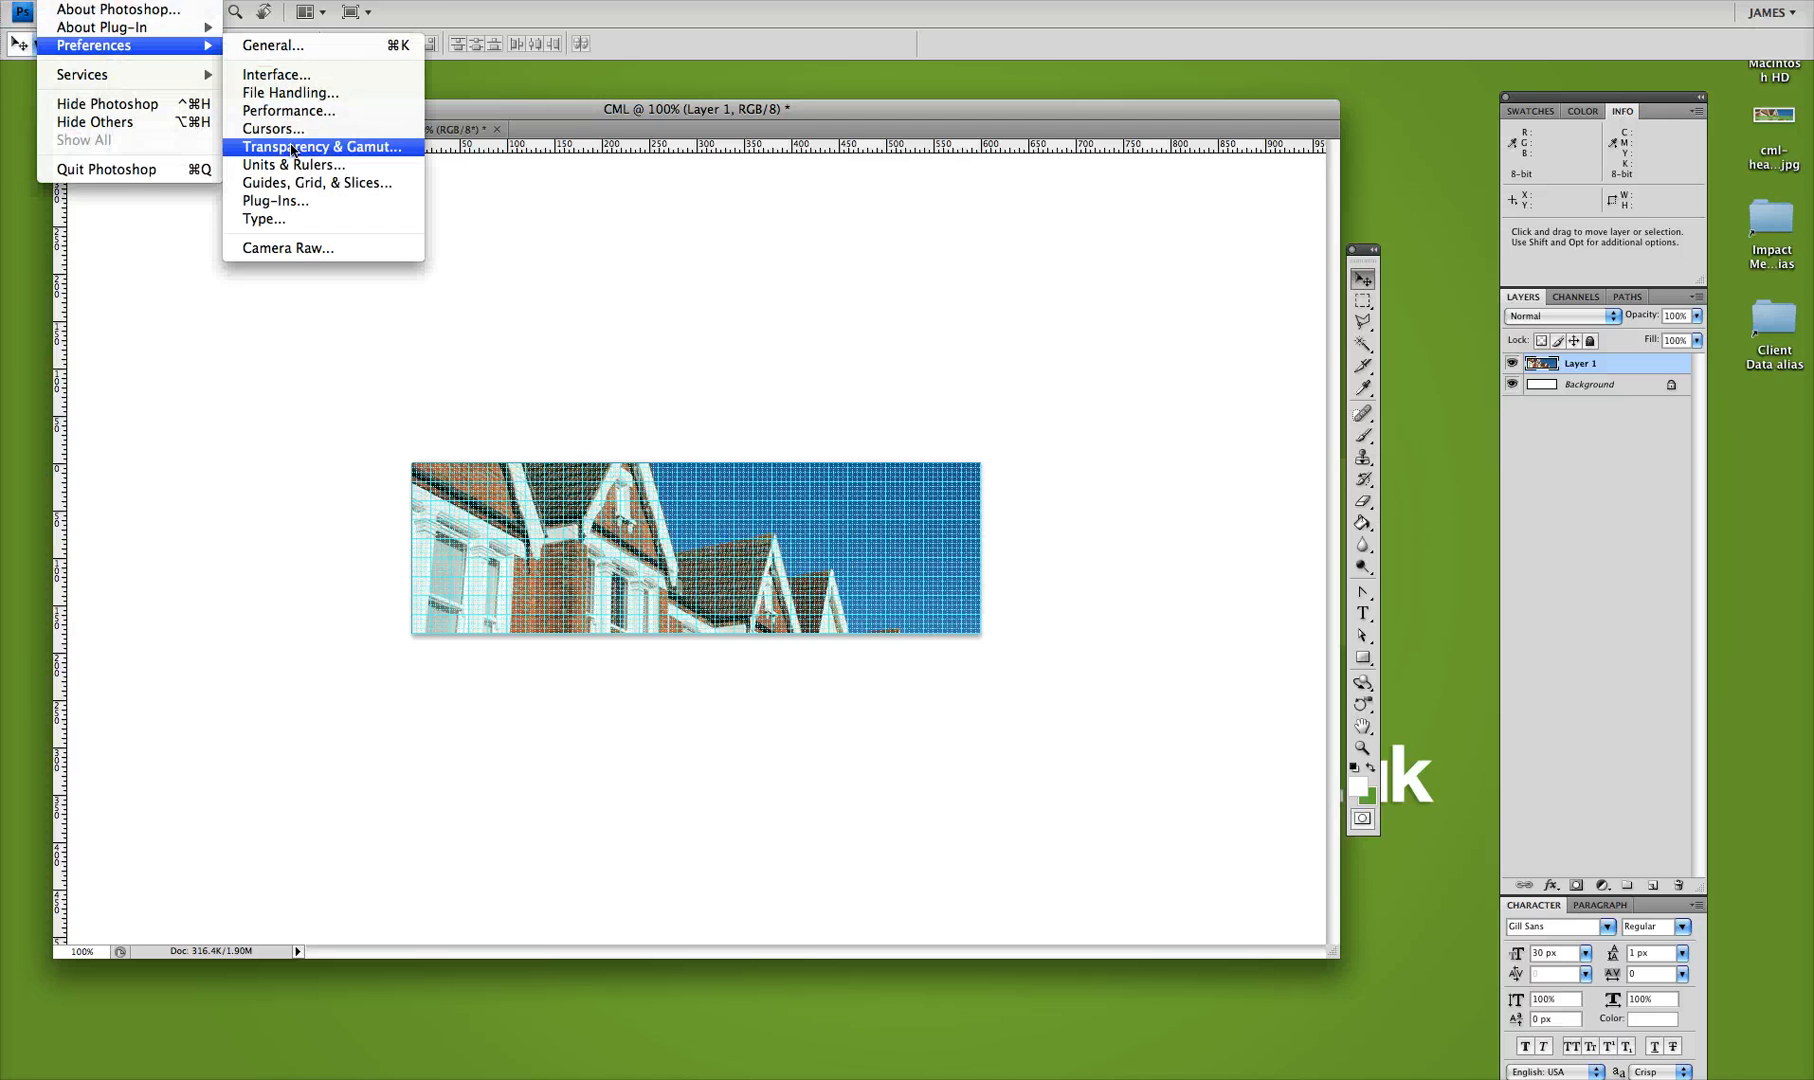
click(300, 183)
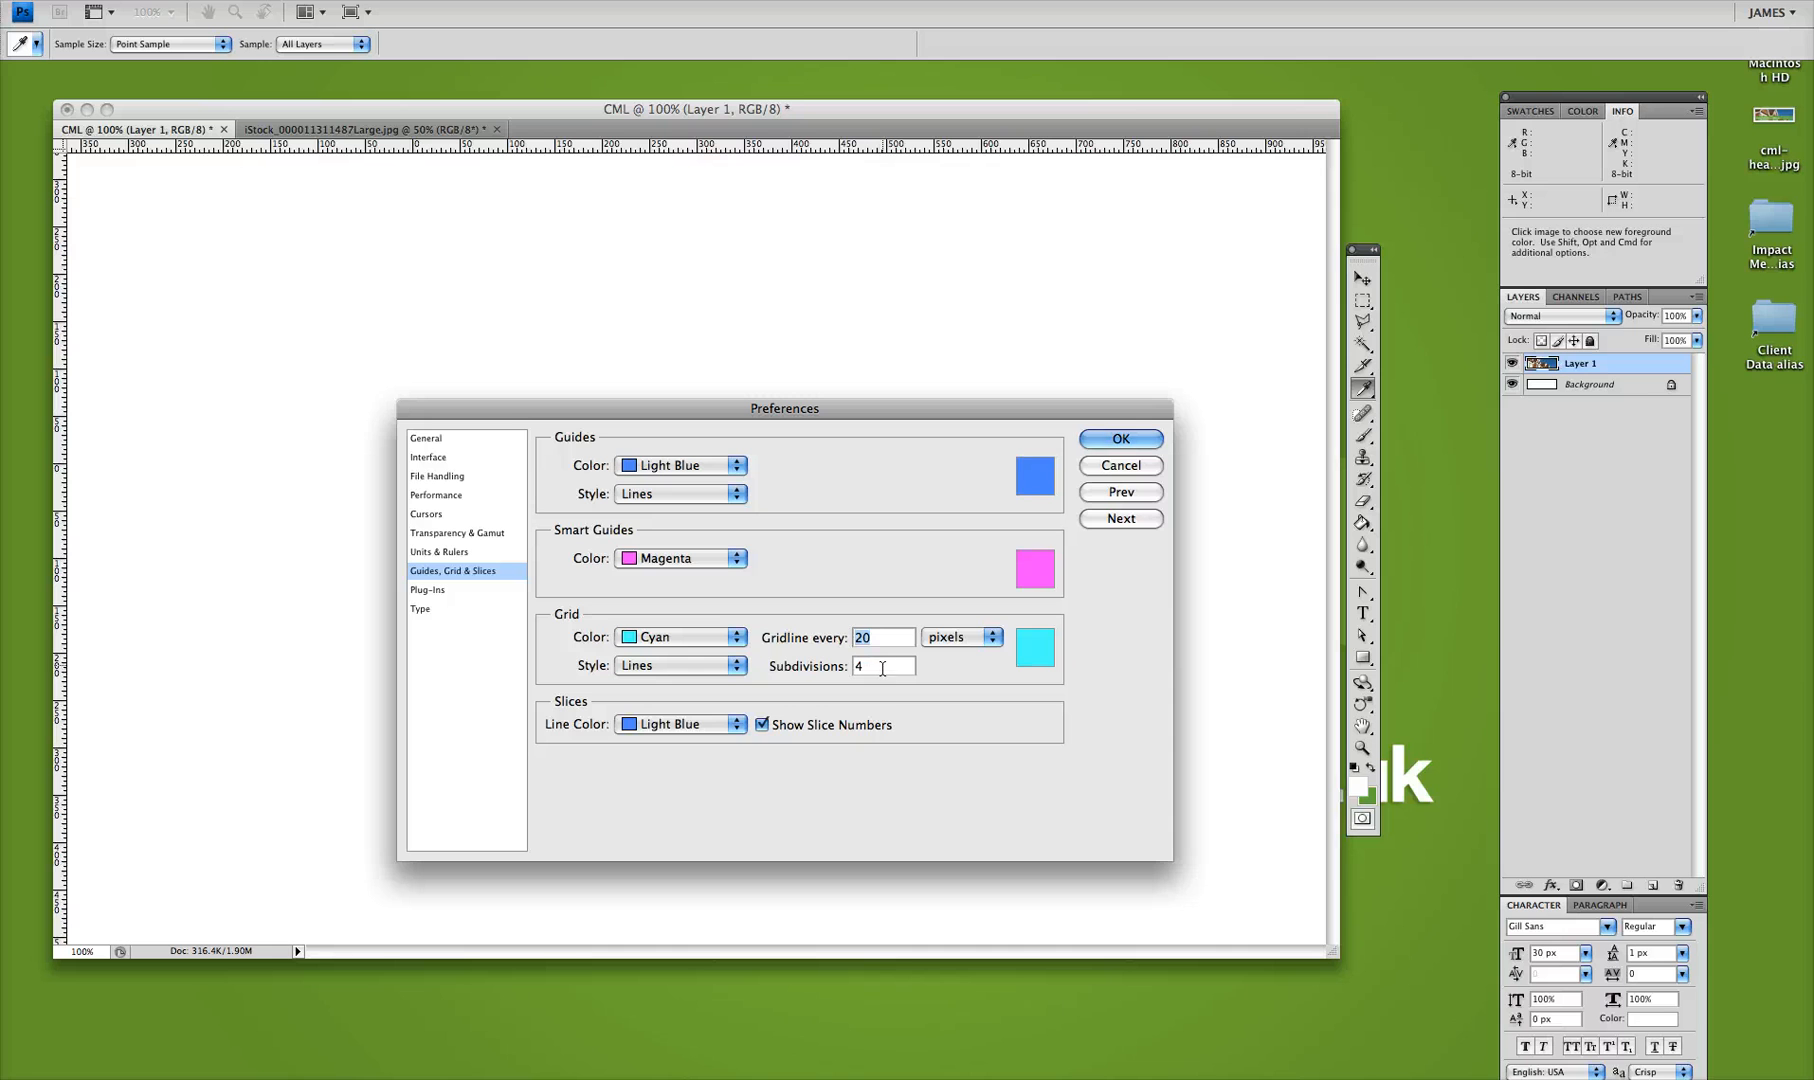
click(878, 666)
text(4)
key(Tab)
click(1120, 438)
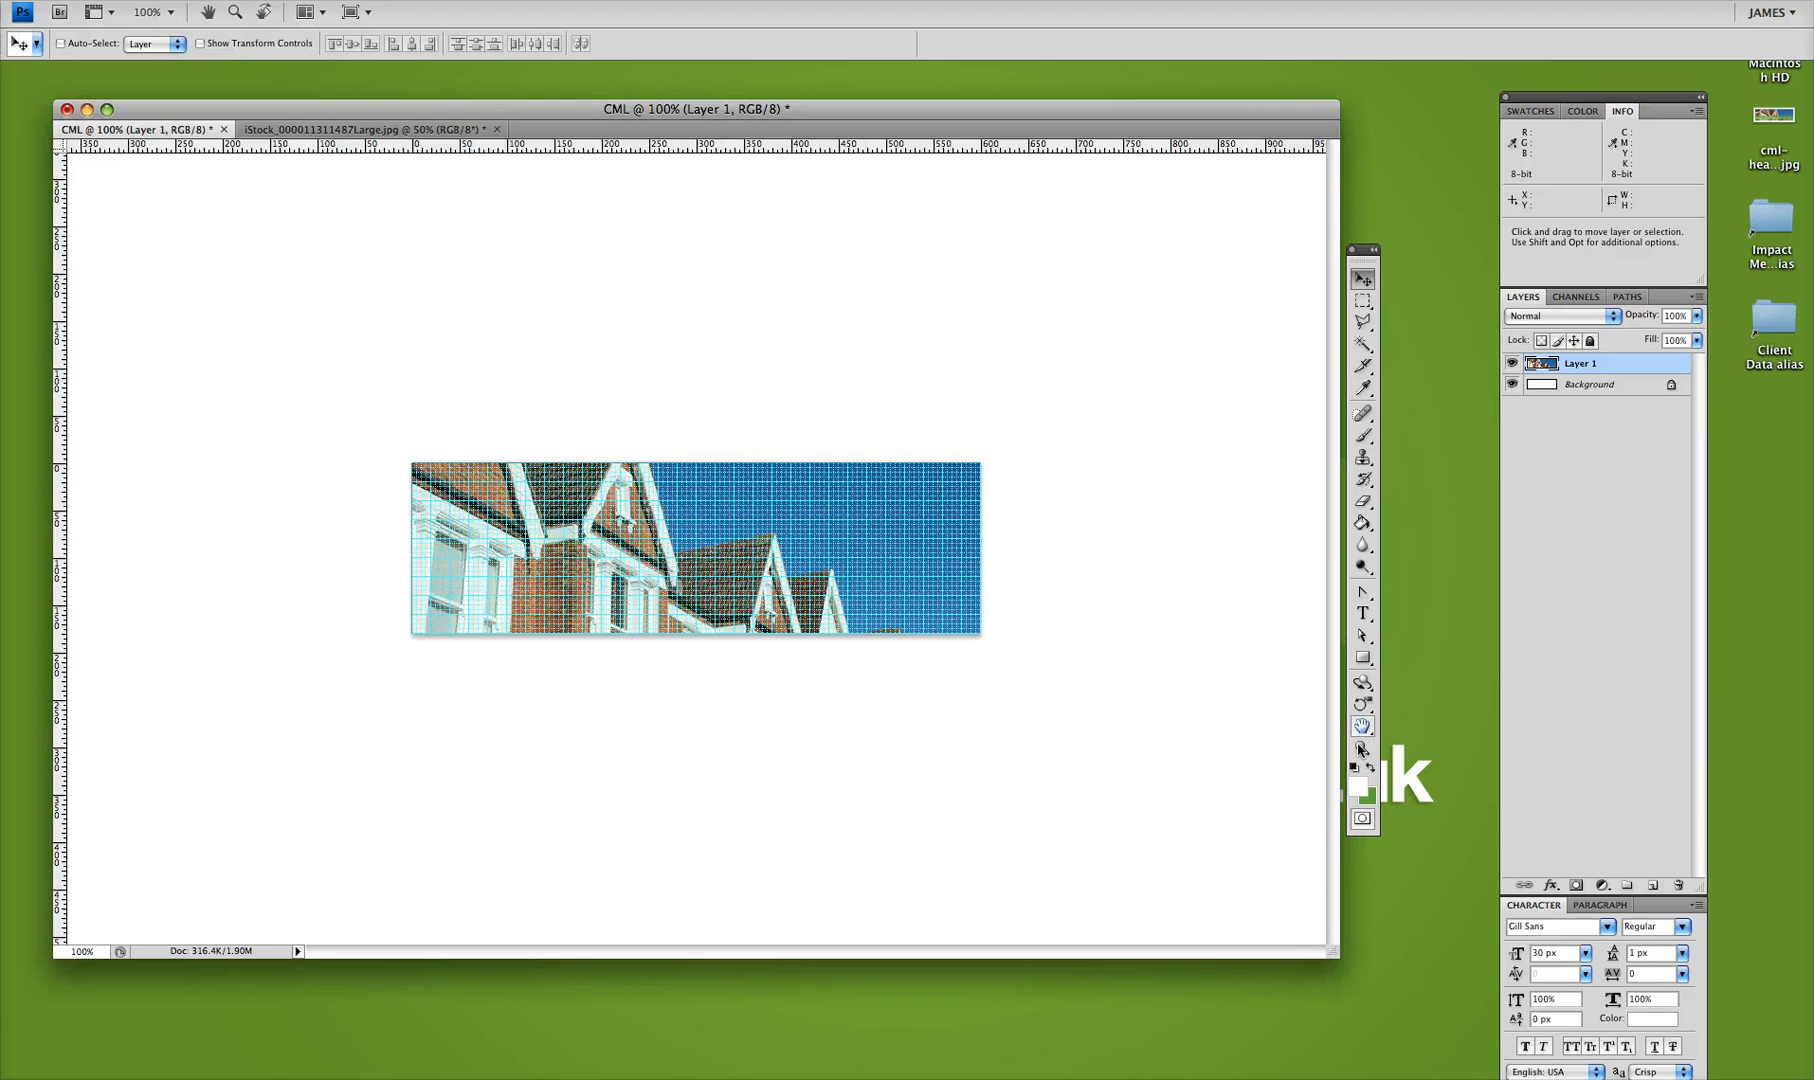
- Prepare the Rectangle tool for drawing on the banner with green as the foreground colour
click(1362, 748)
drag(444, 367, 781, 737)
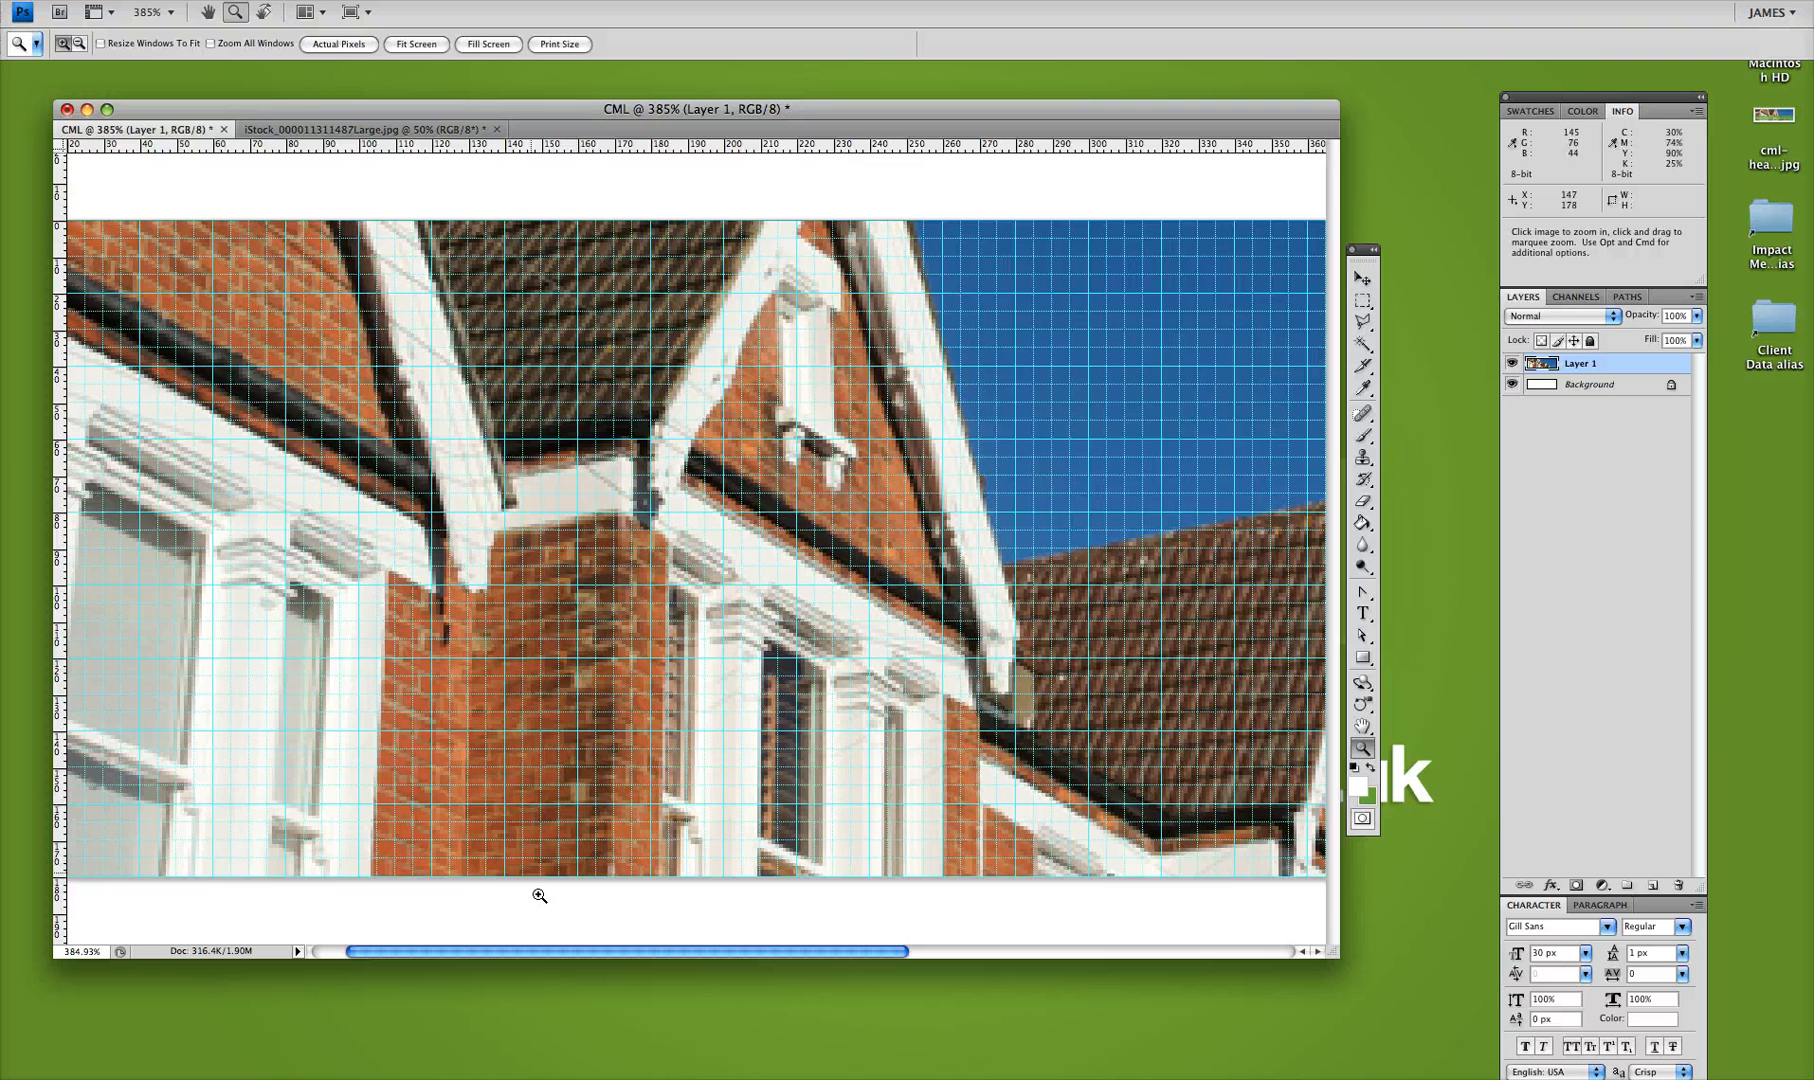
alt+click(790, 595)
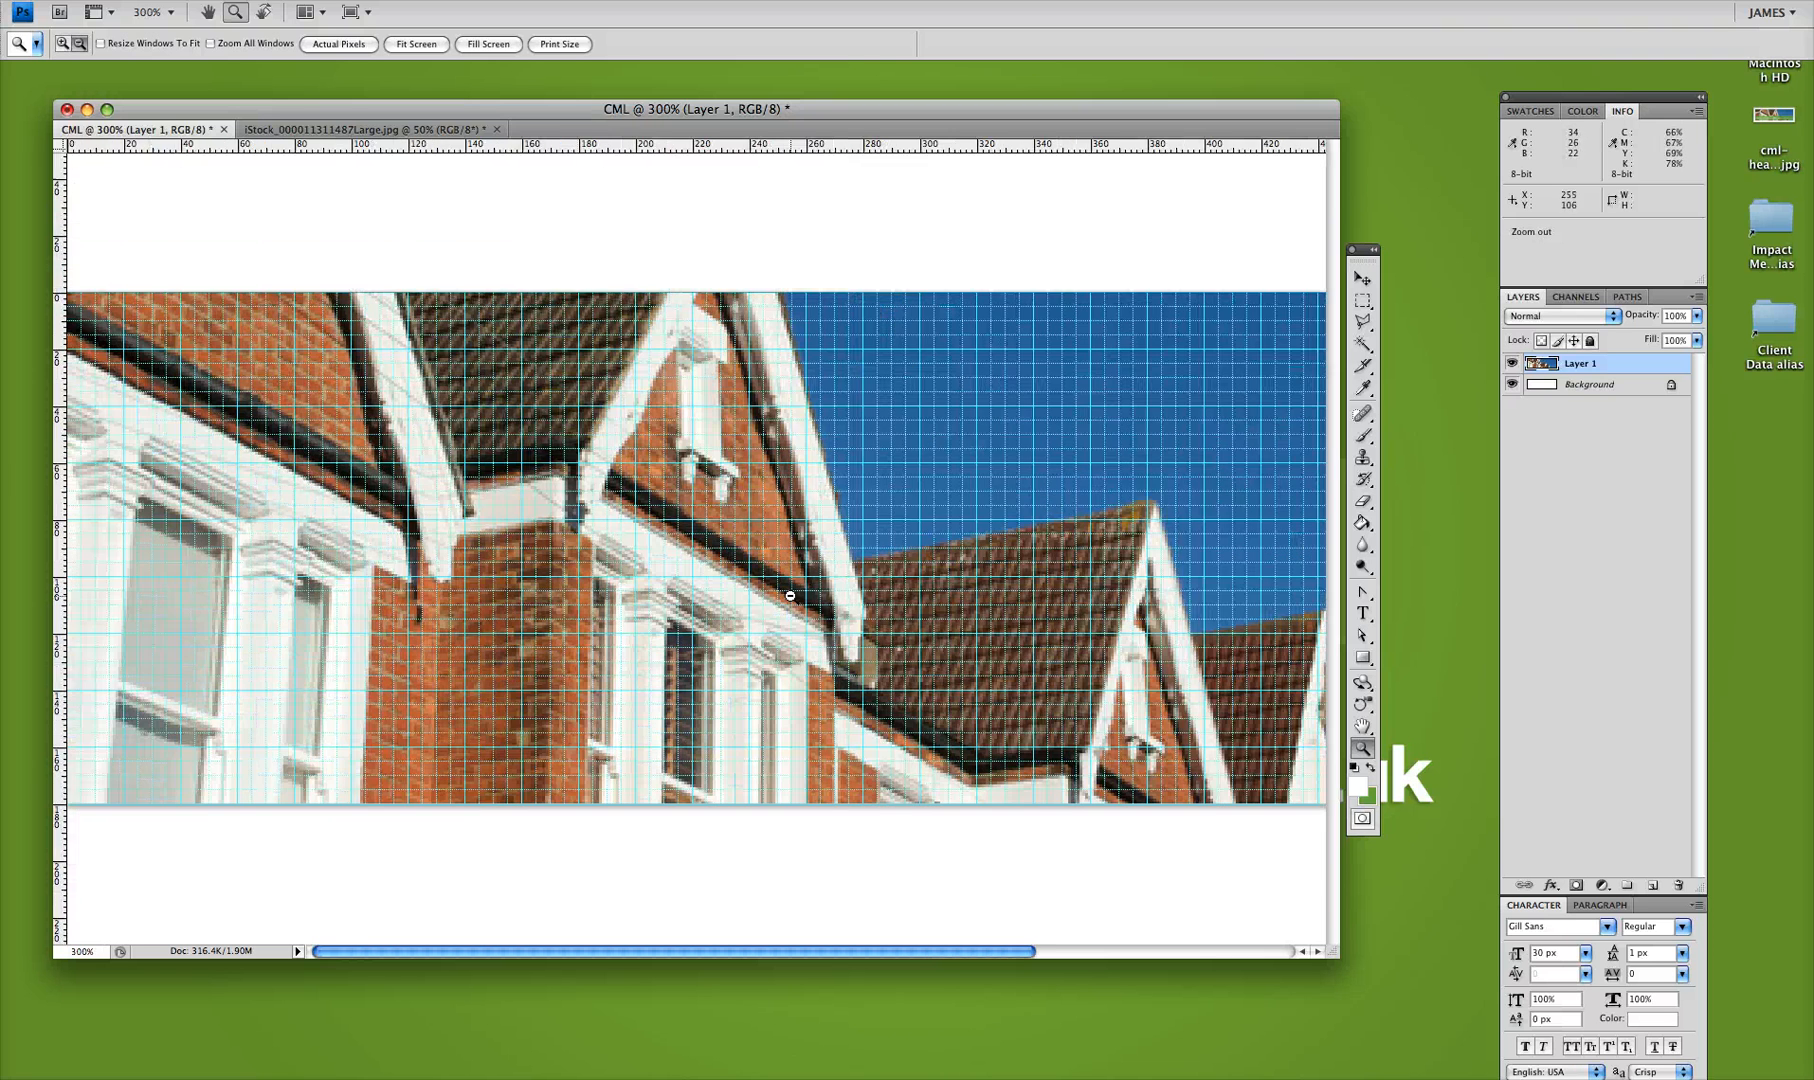
alt+click(790, 595)
key(v)
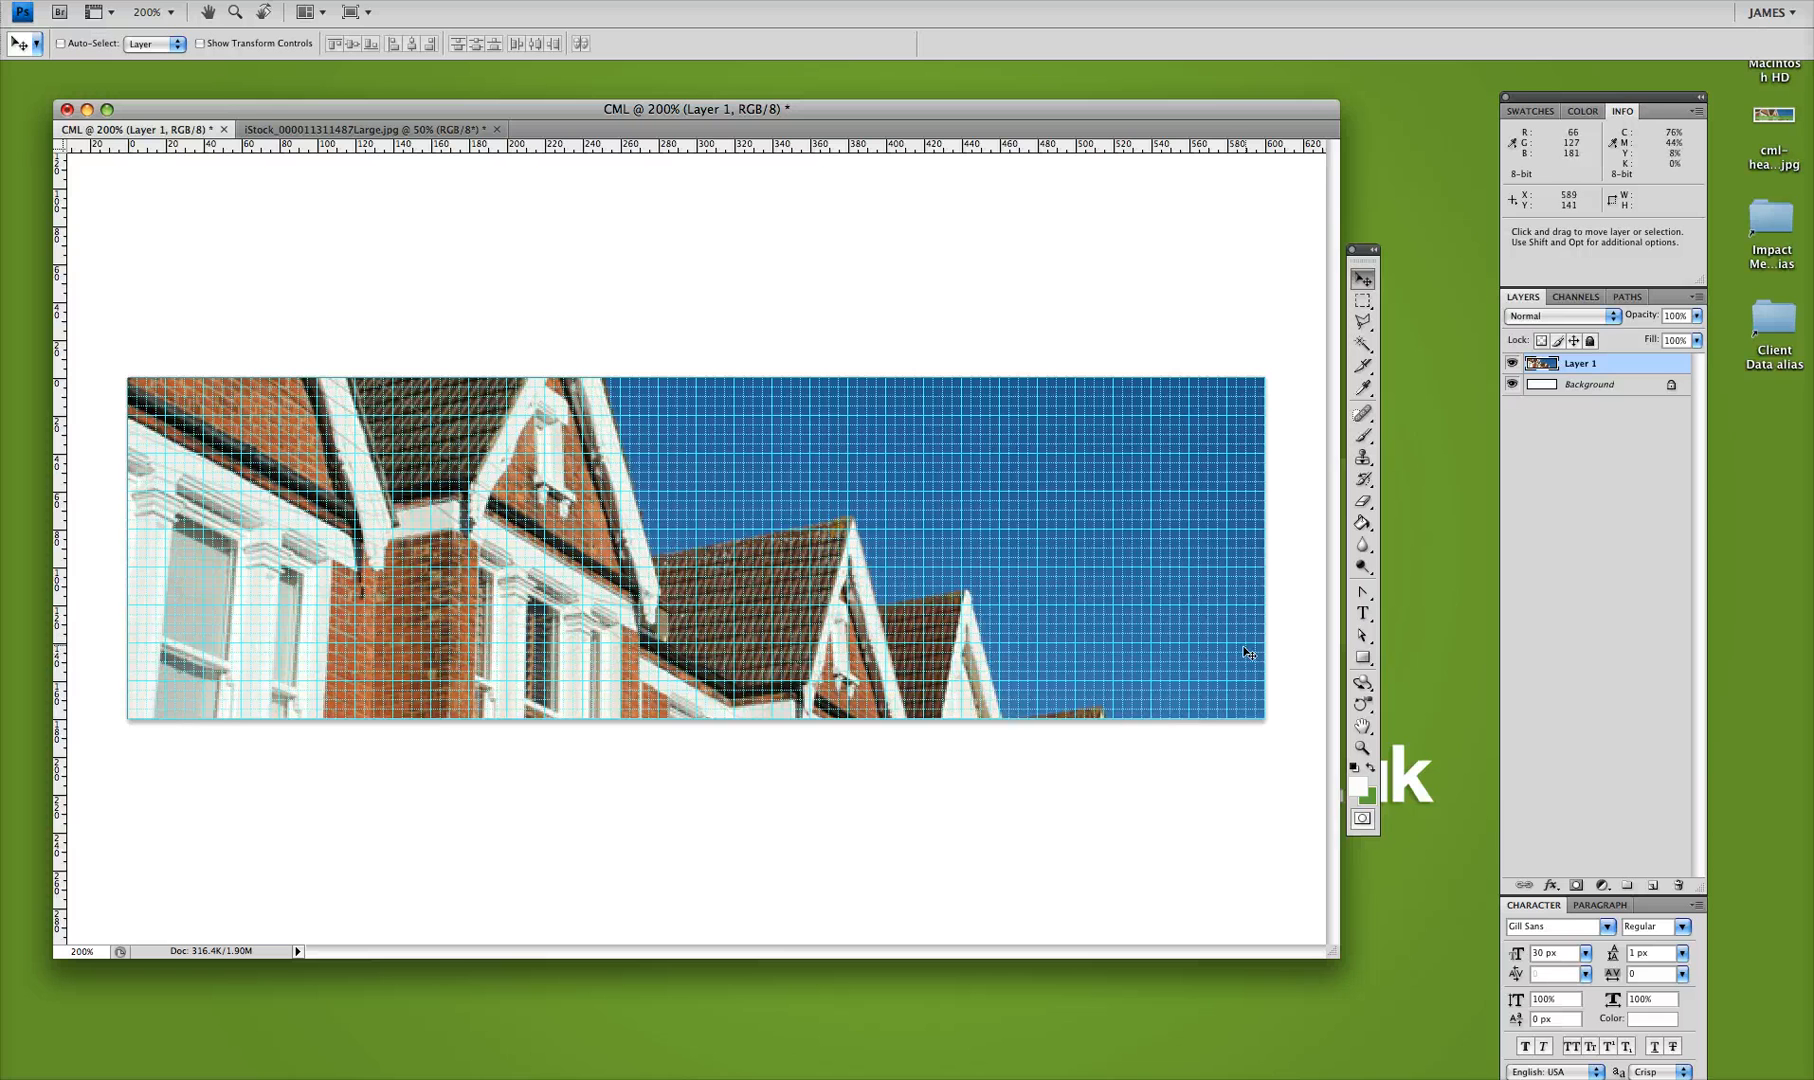
click(1363, 657)
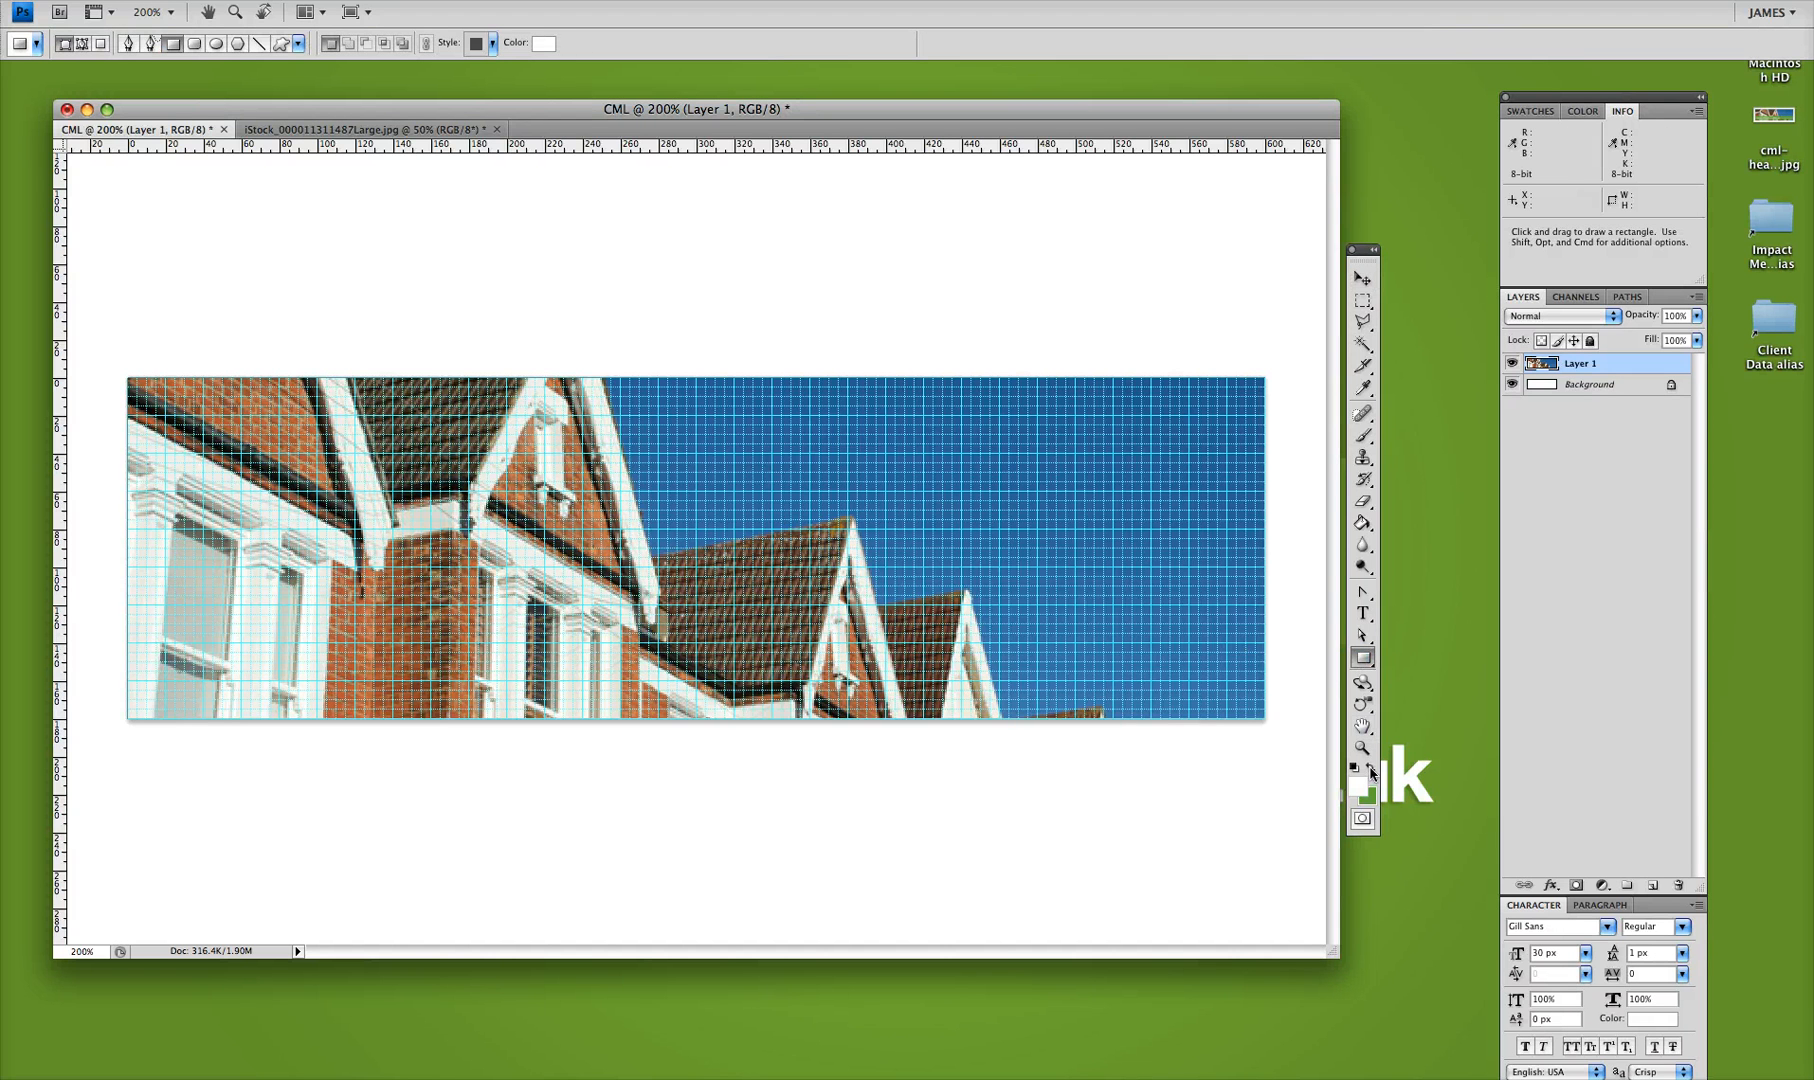
click(1371, 768)
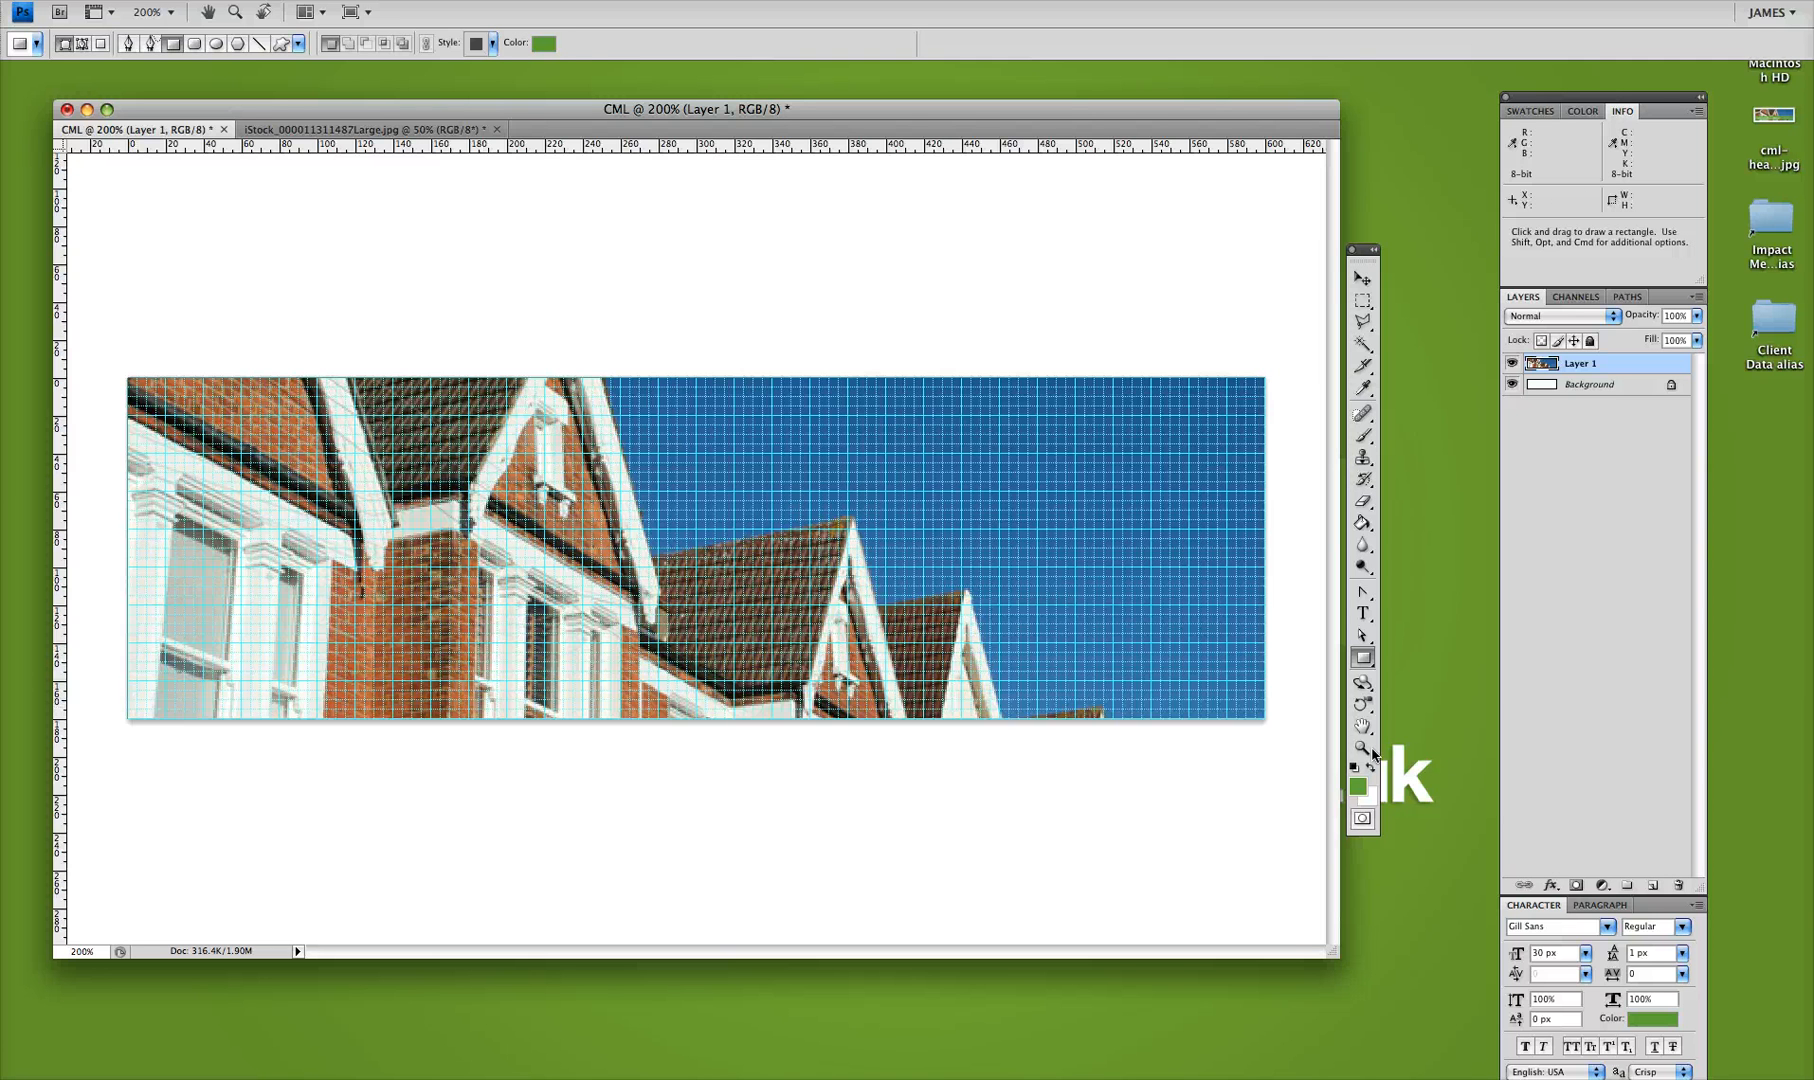
click(1362, 748)
drag(232, 537, 466, 748)
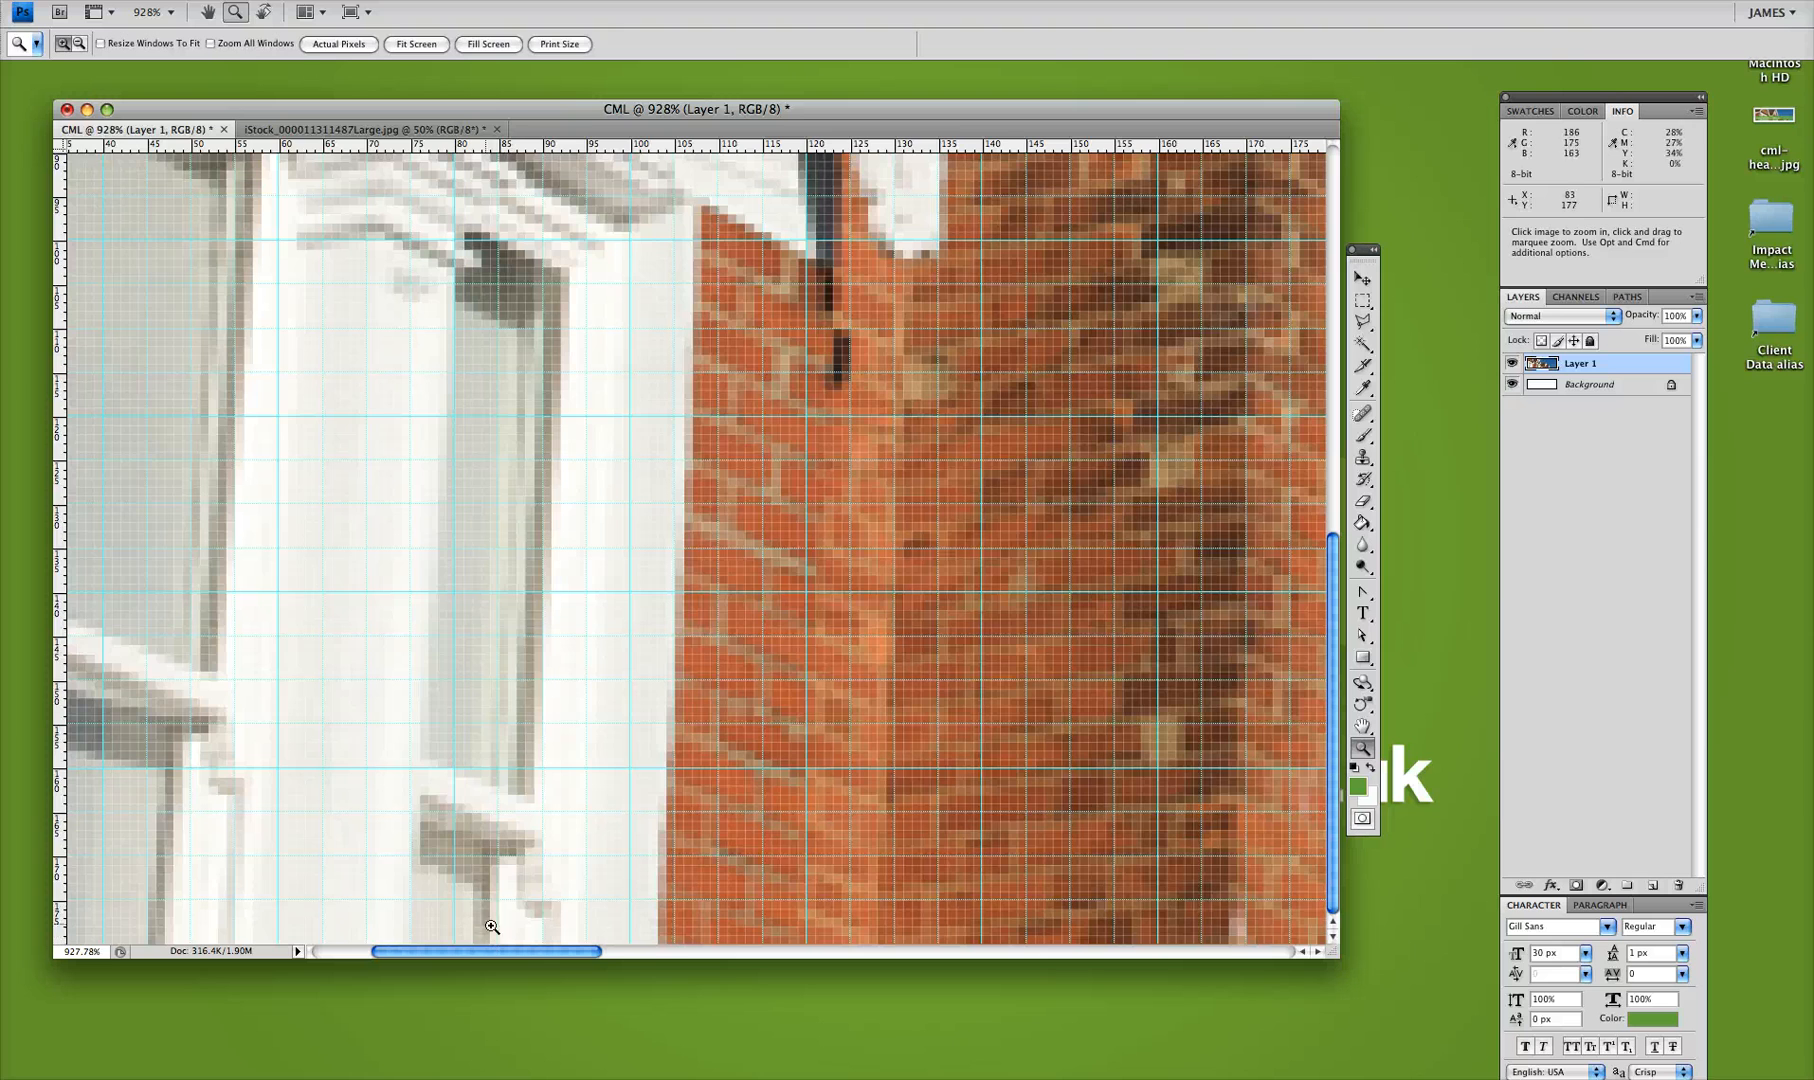
key(alt)
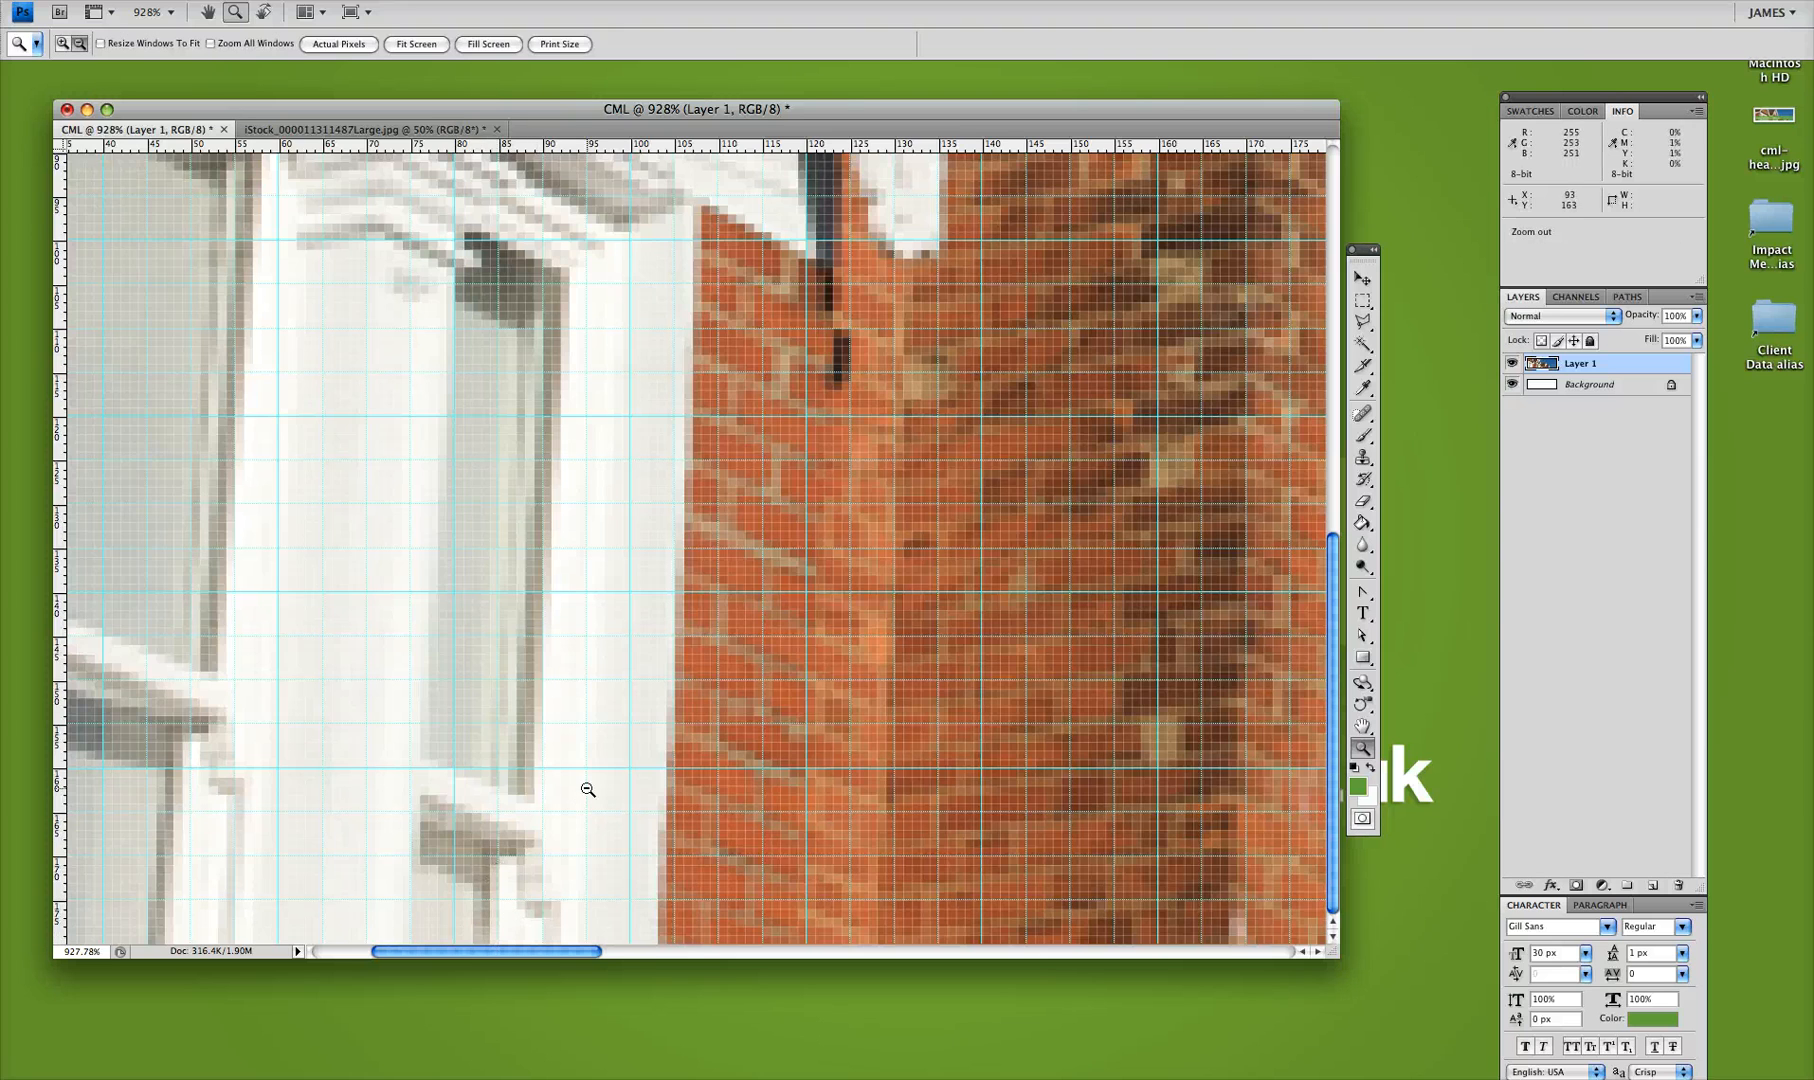
alt+click(588, 790)
alt+click(588, 790)
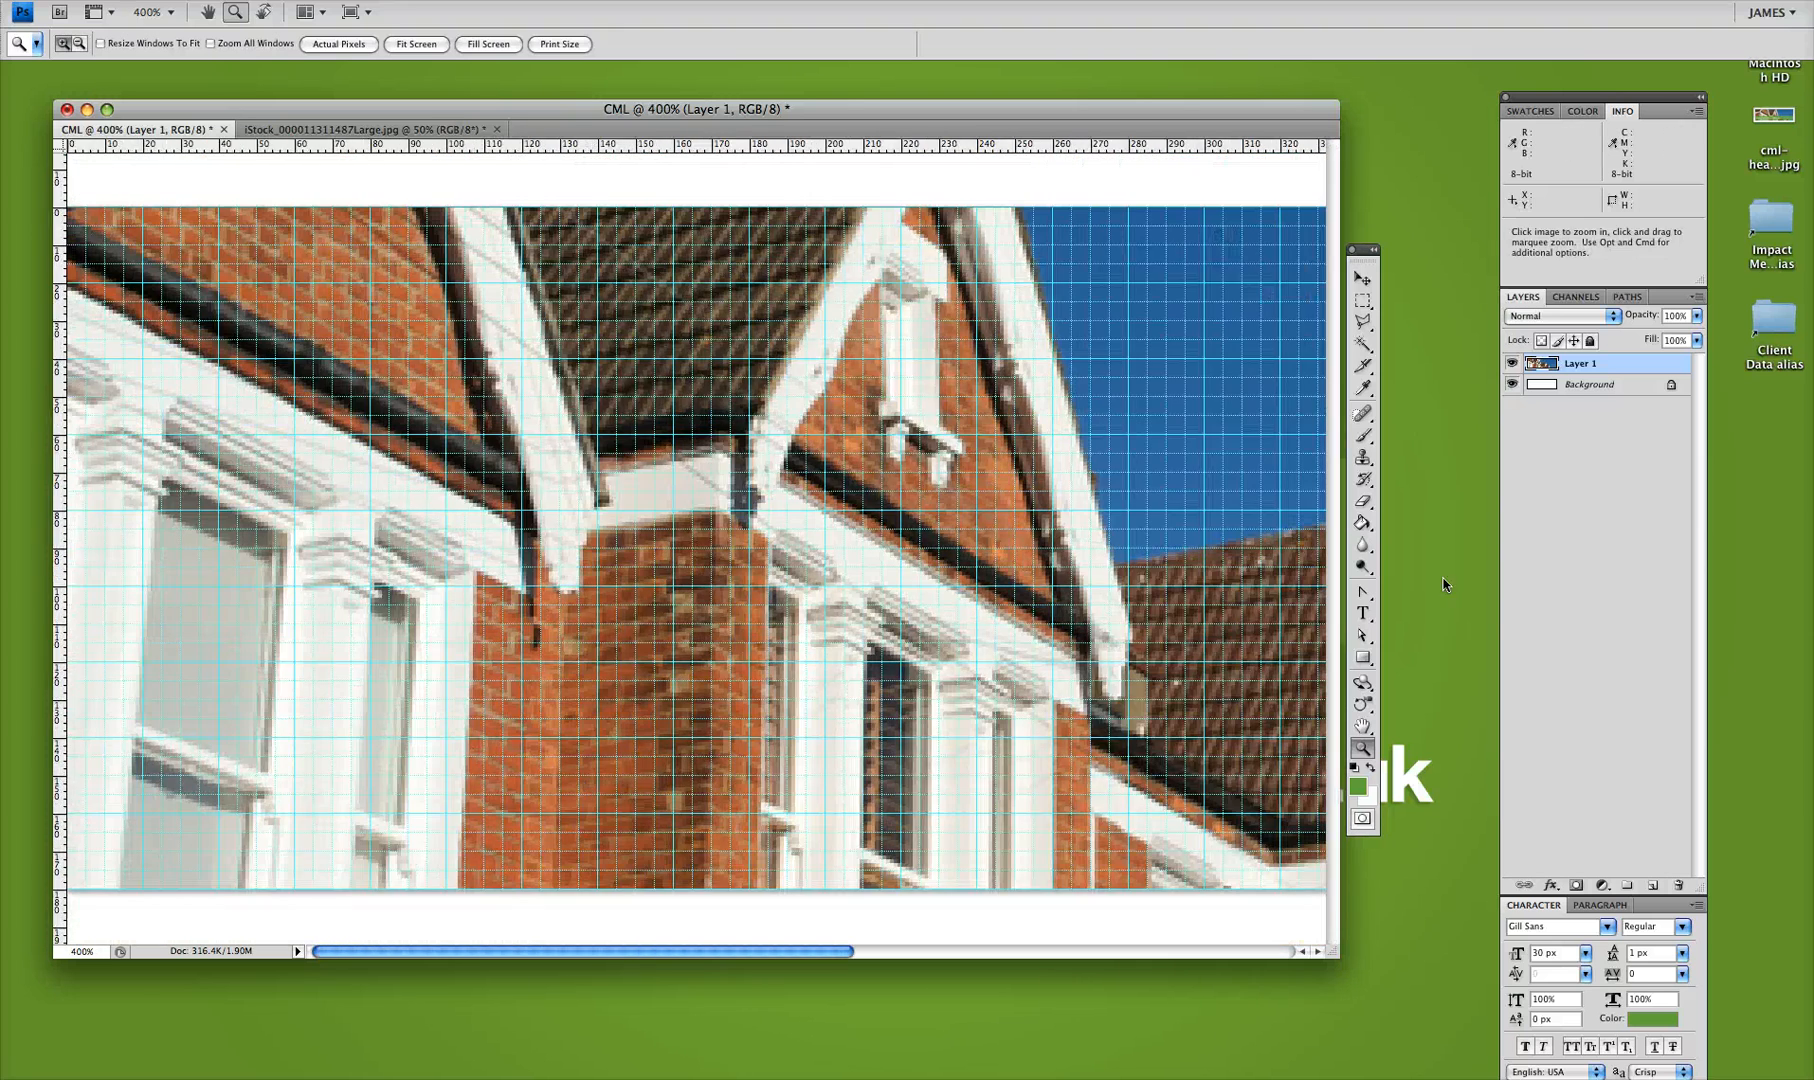
alt+click(774, 667)
alt+click(772, 666)
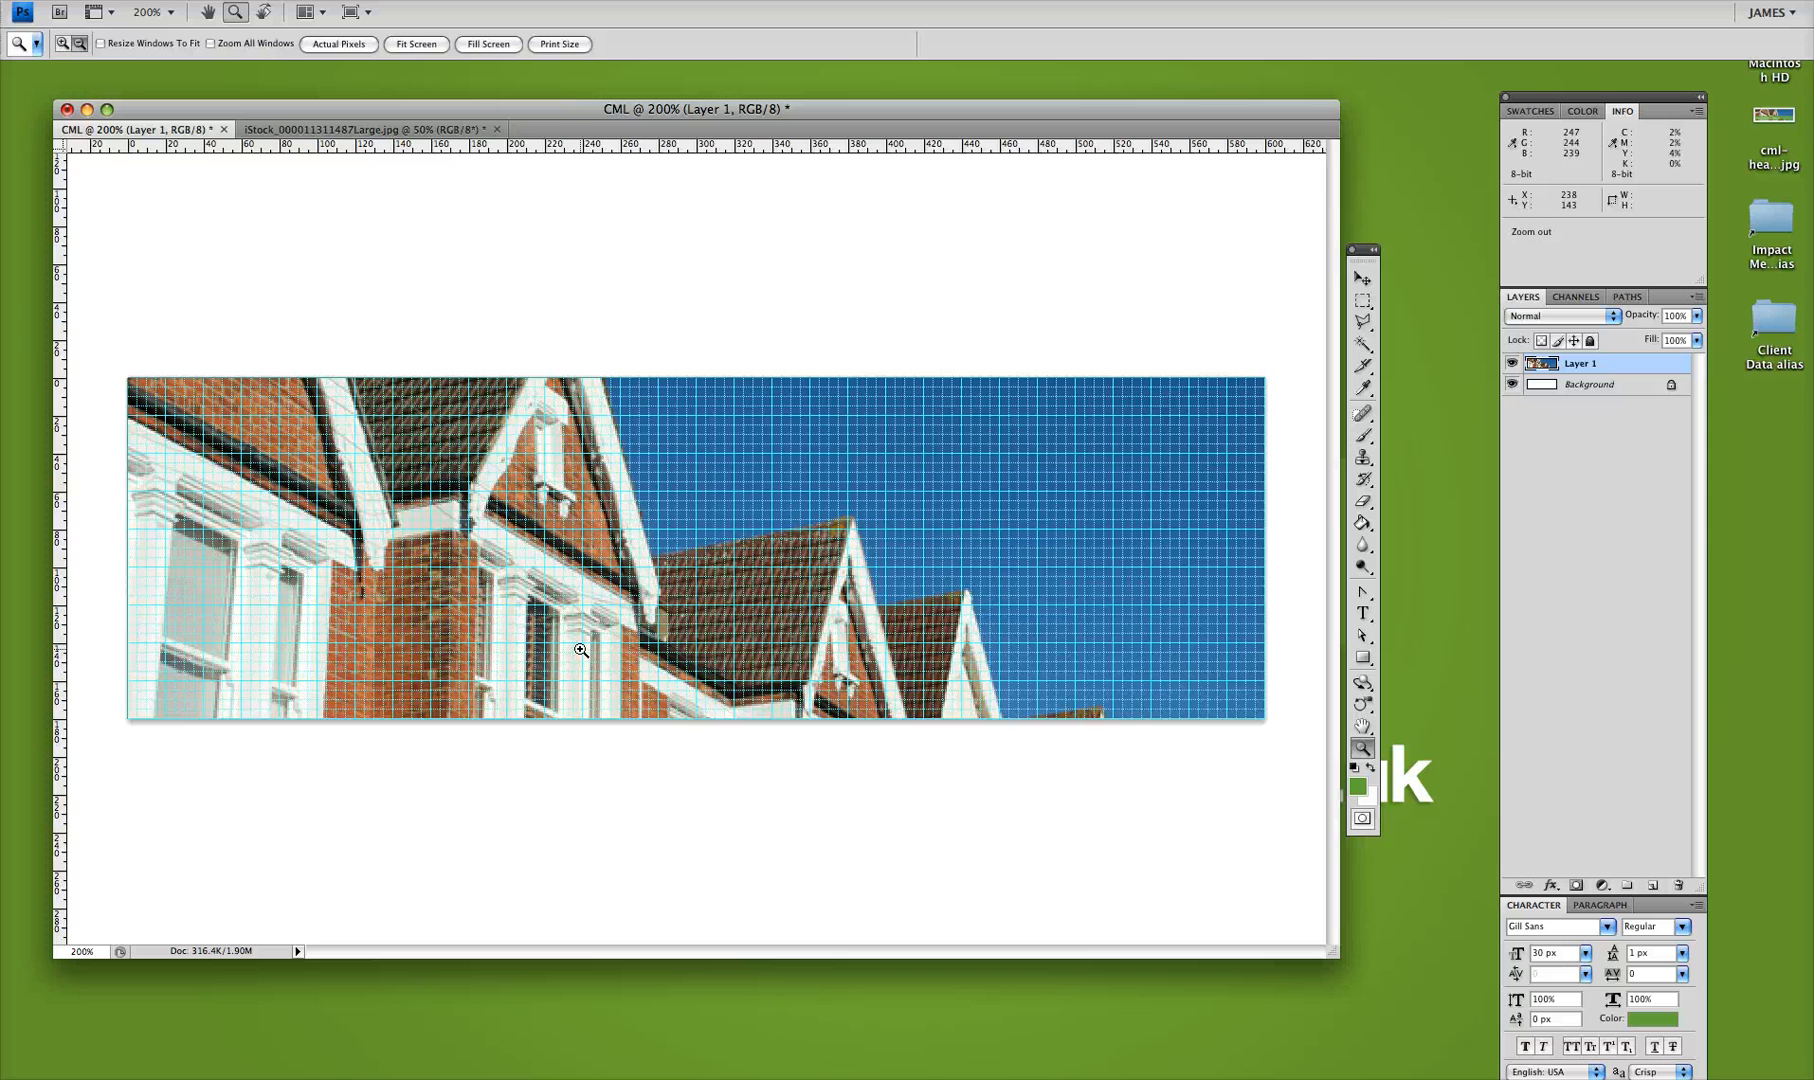
- Draw a green band 60 px tall across the banner's full width, 10 px above its bottom edge, and set its opacity to 85%
click(1373, 655)
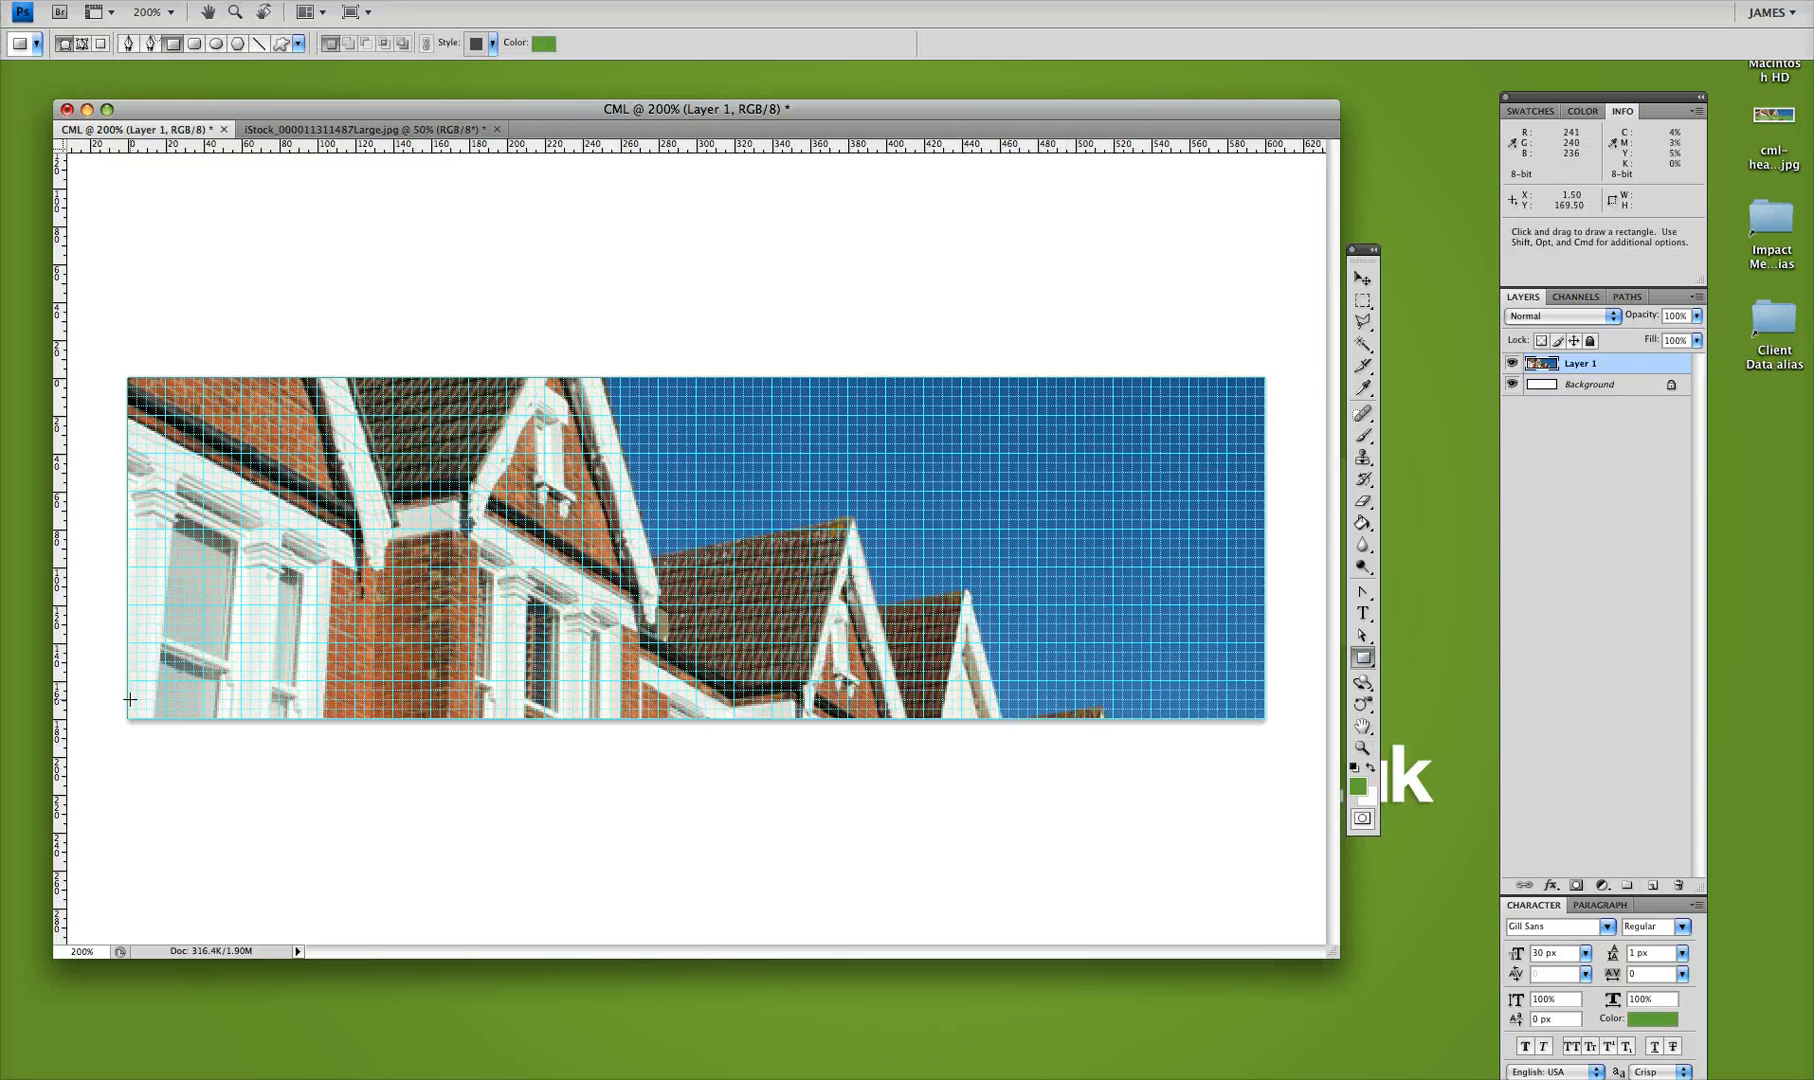
drag(128, 699, 1105, 586)
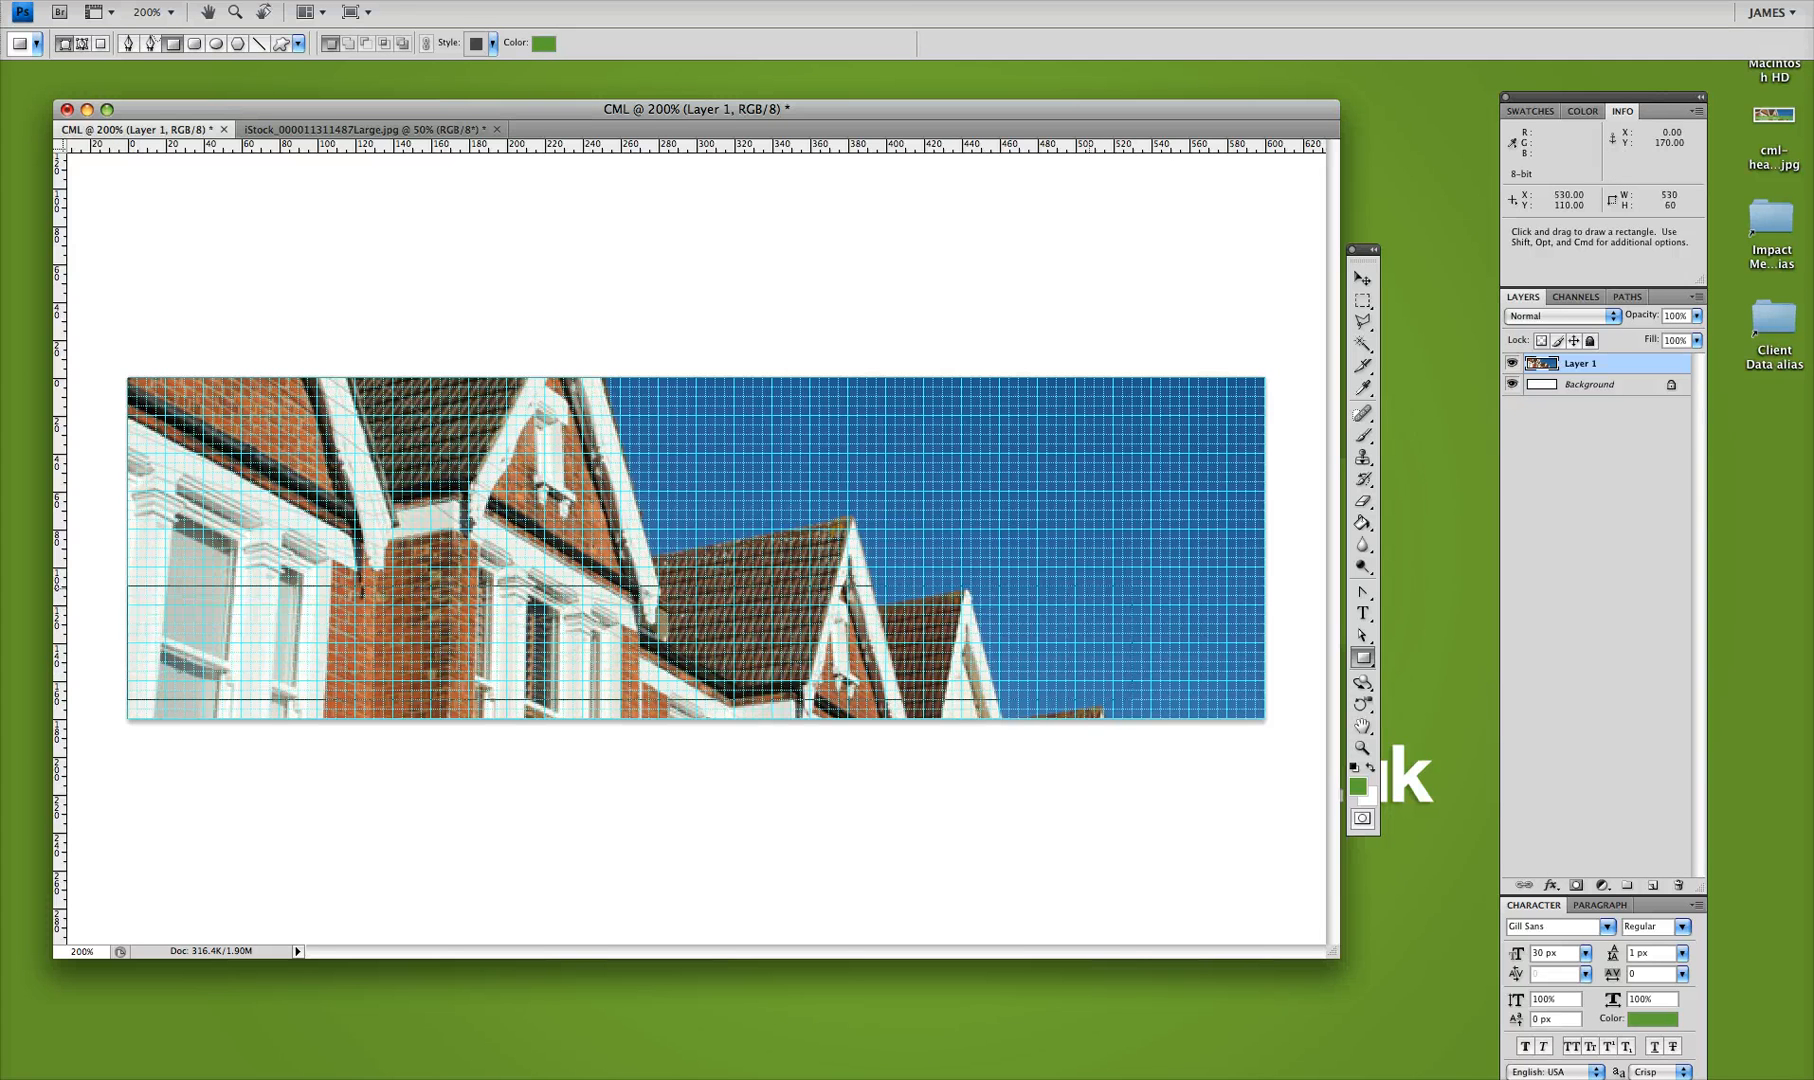
drag(1265, 584, 1328, 585)
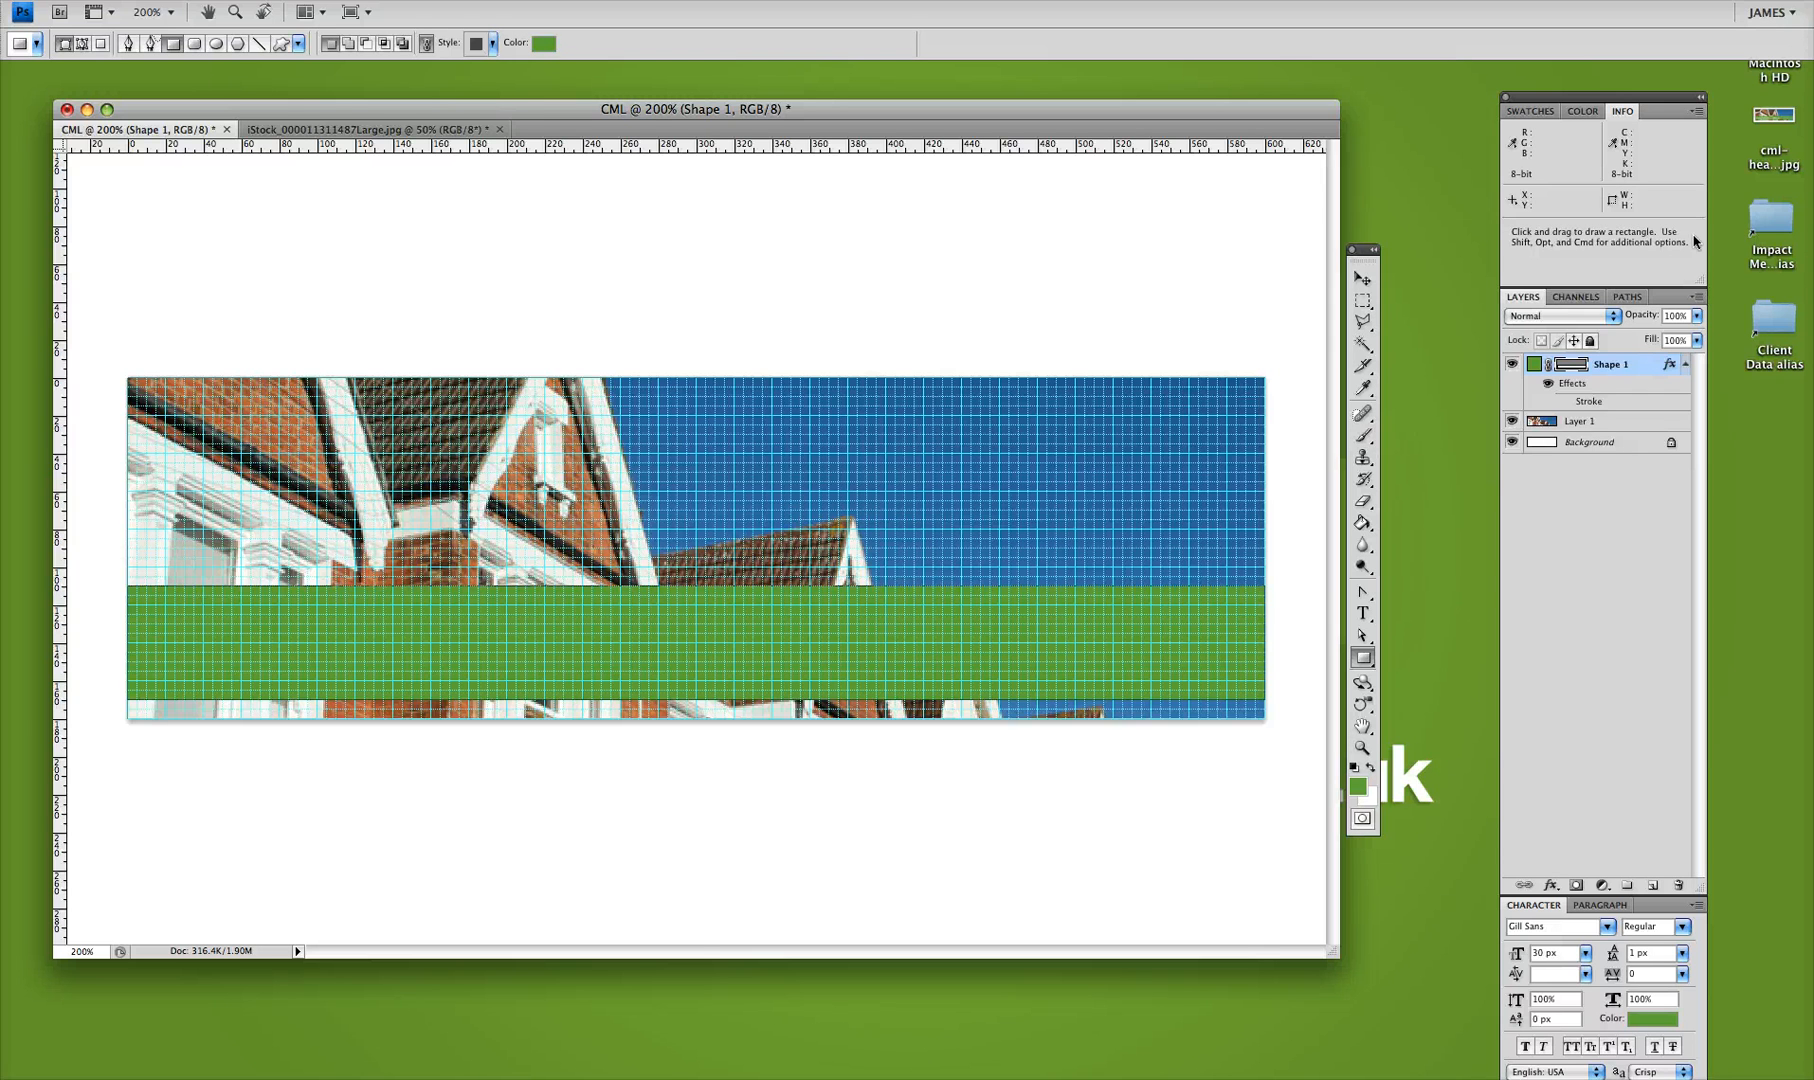
click(1683, 318)
text(85)
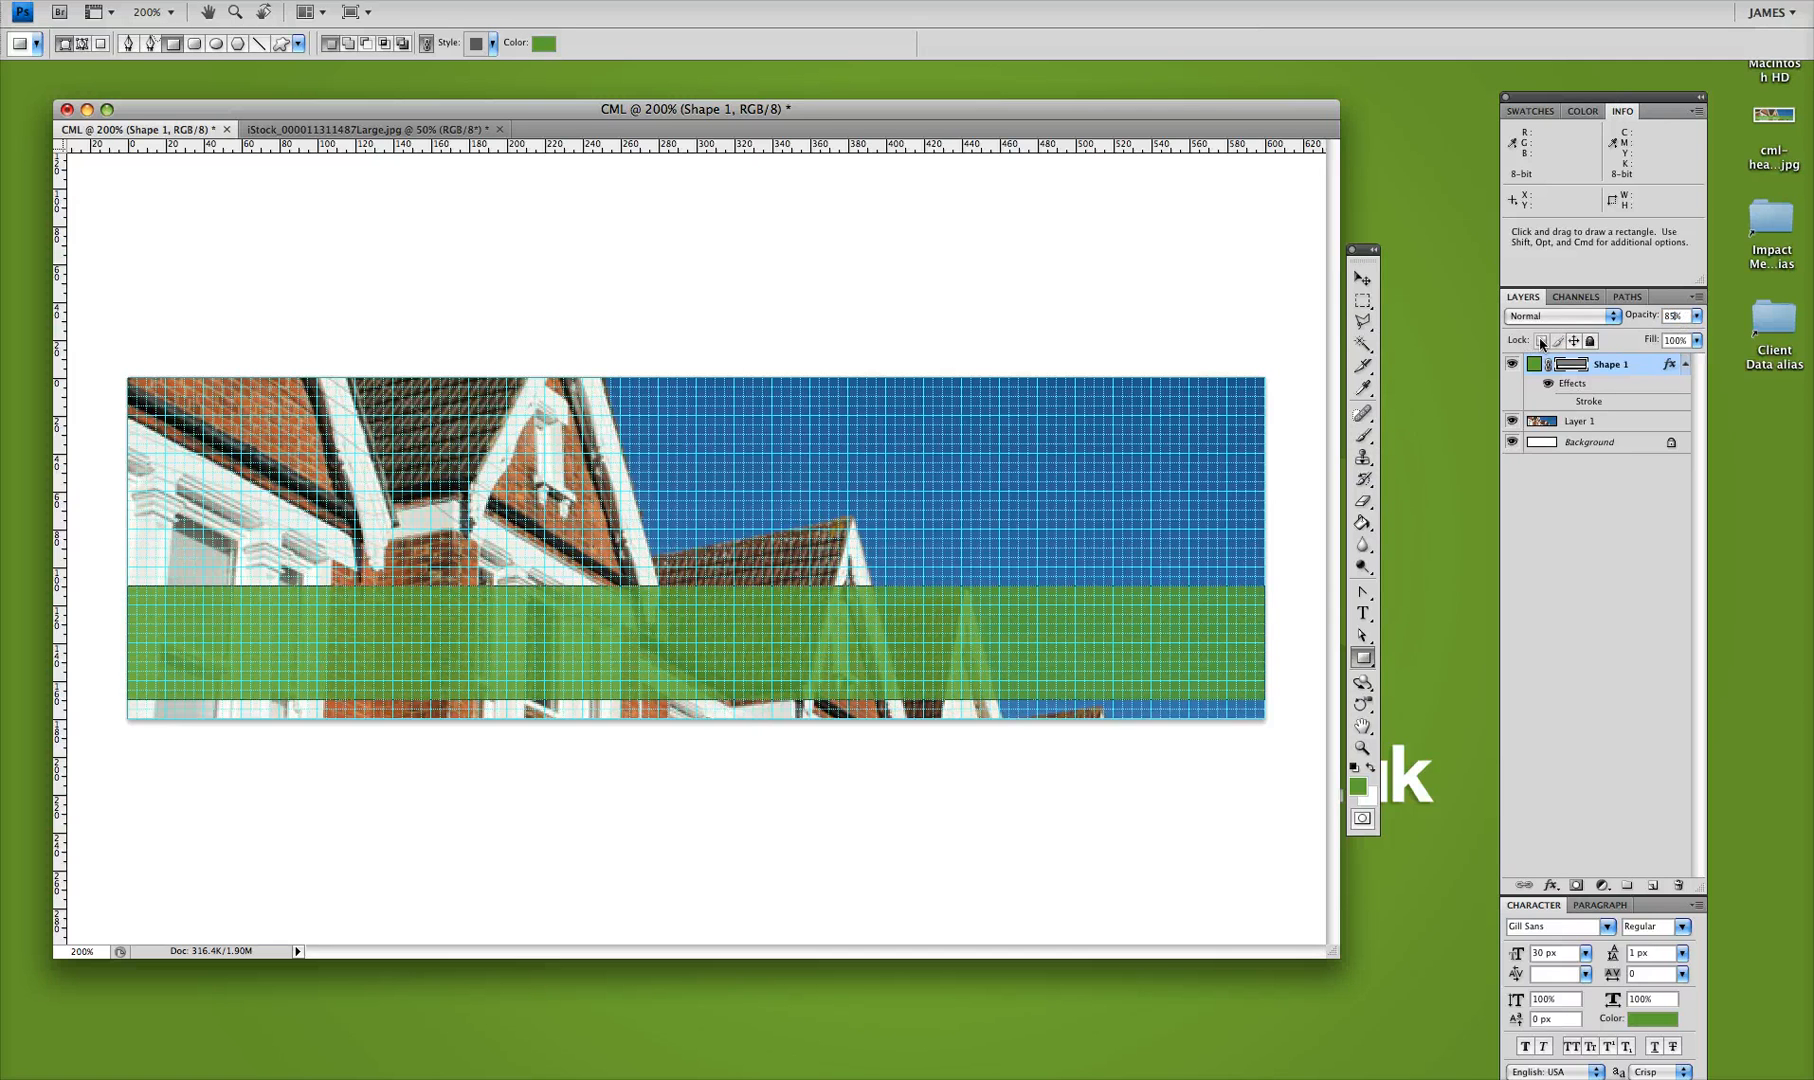
- Compare the banner with the green Shape 1 band hidden and shown
click(1594, 424)
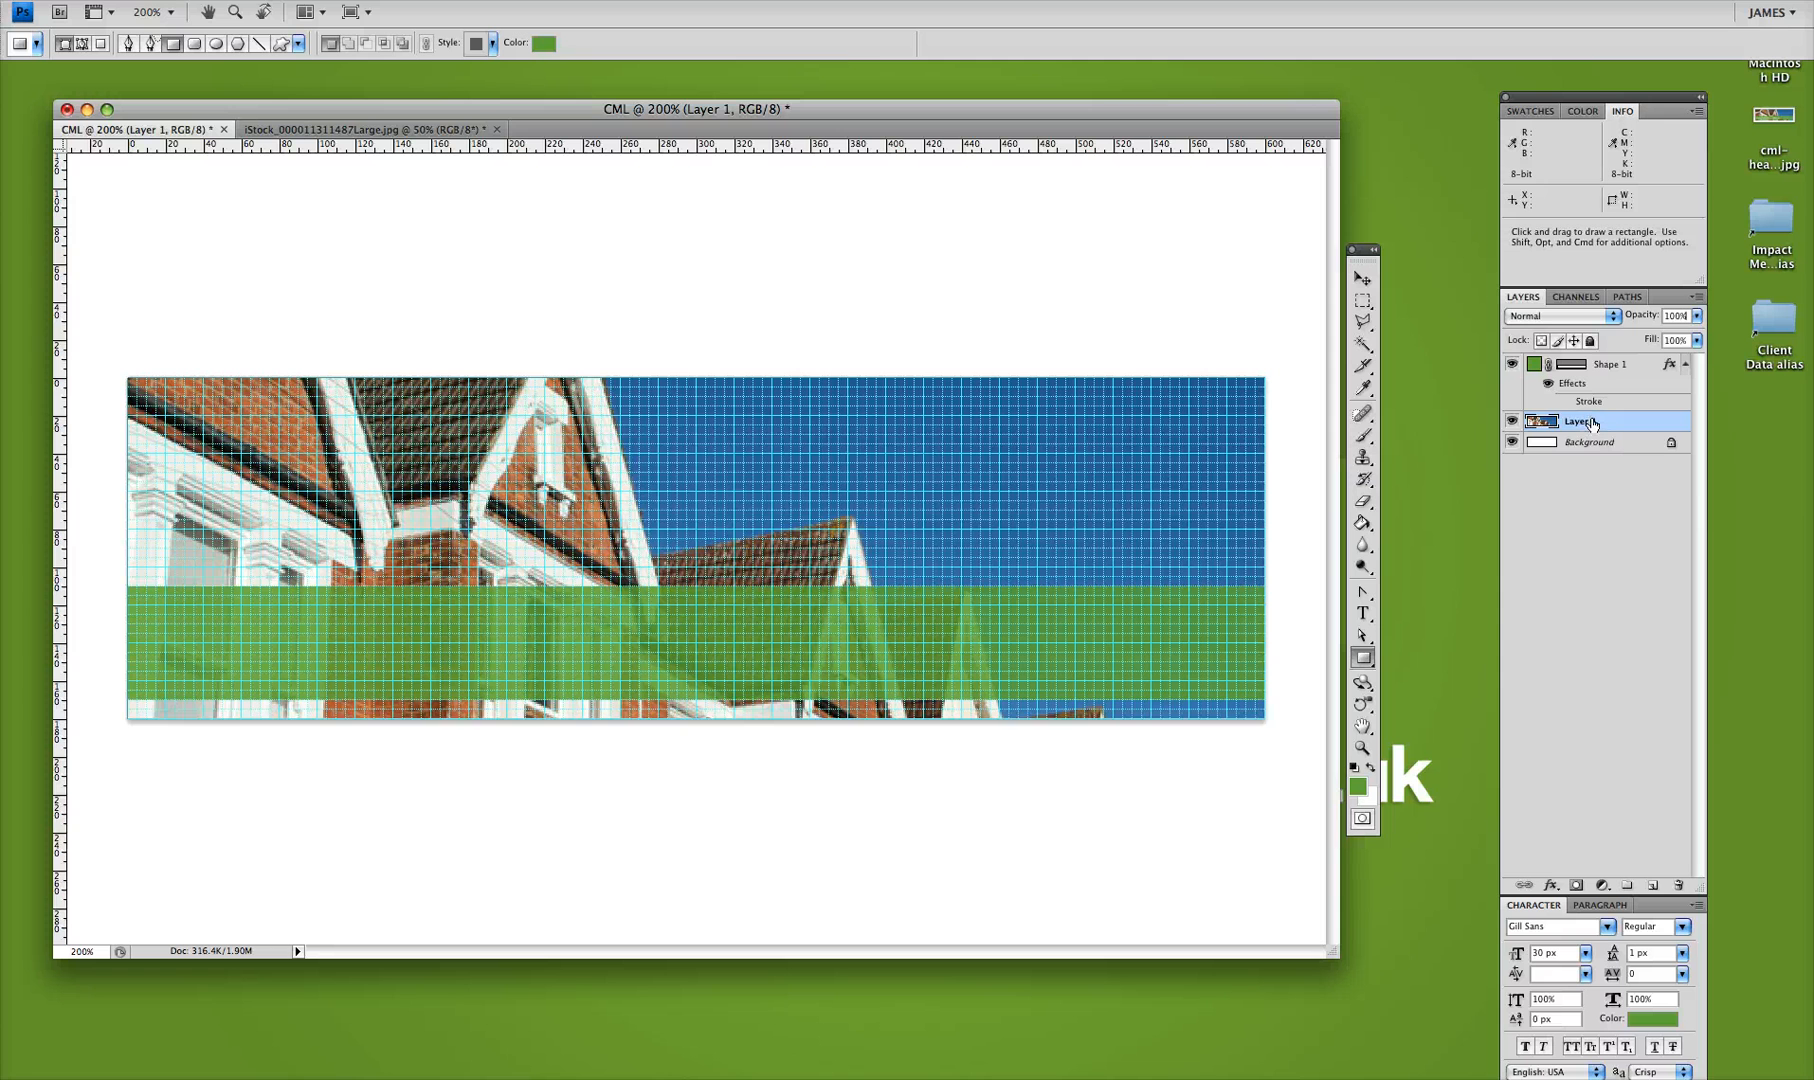
mouse_move(1592, 425)
mouse_down()
mouse_move(1592, 367)
mouse_move(1596, 430)
mouse_up()
click(1512, 364)
click(1513, 364)
click(1513, 364)
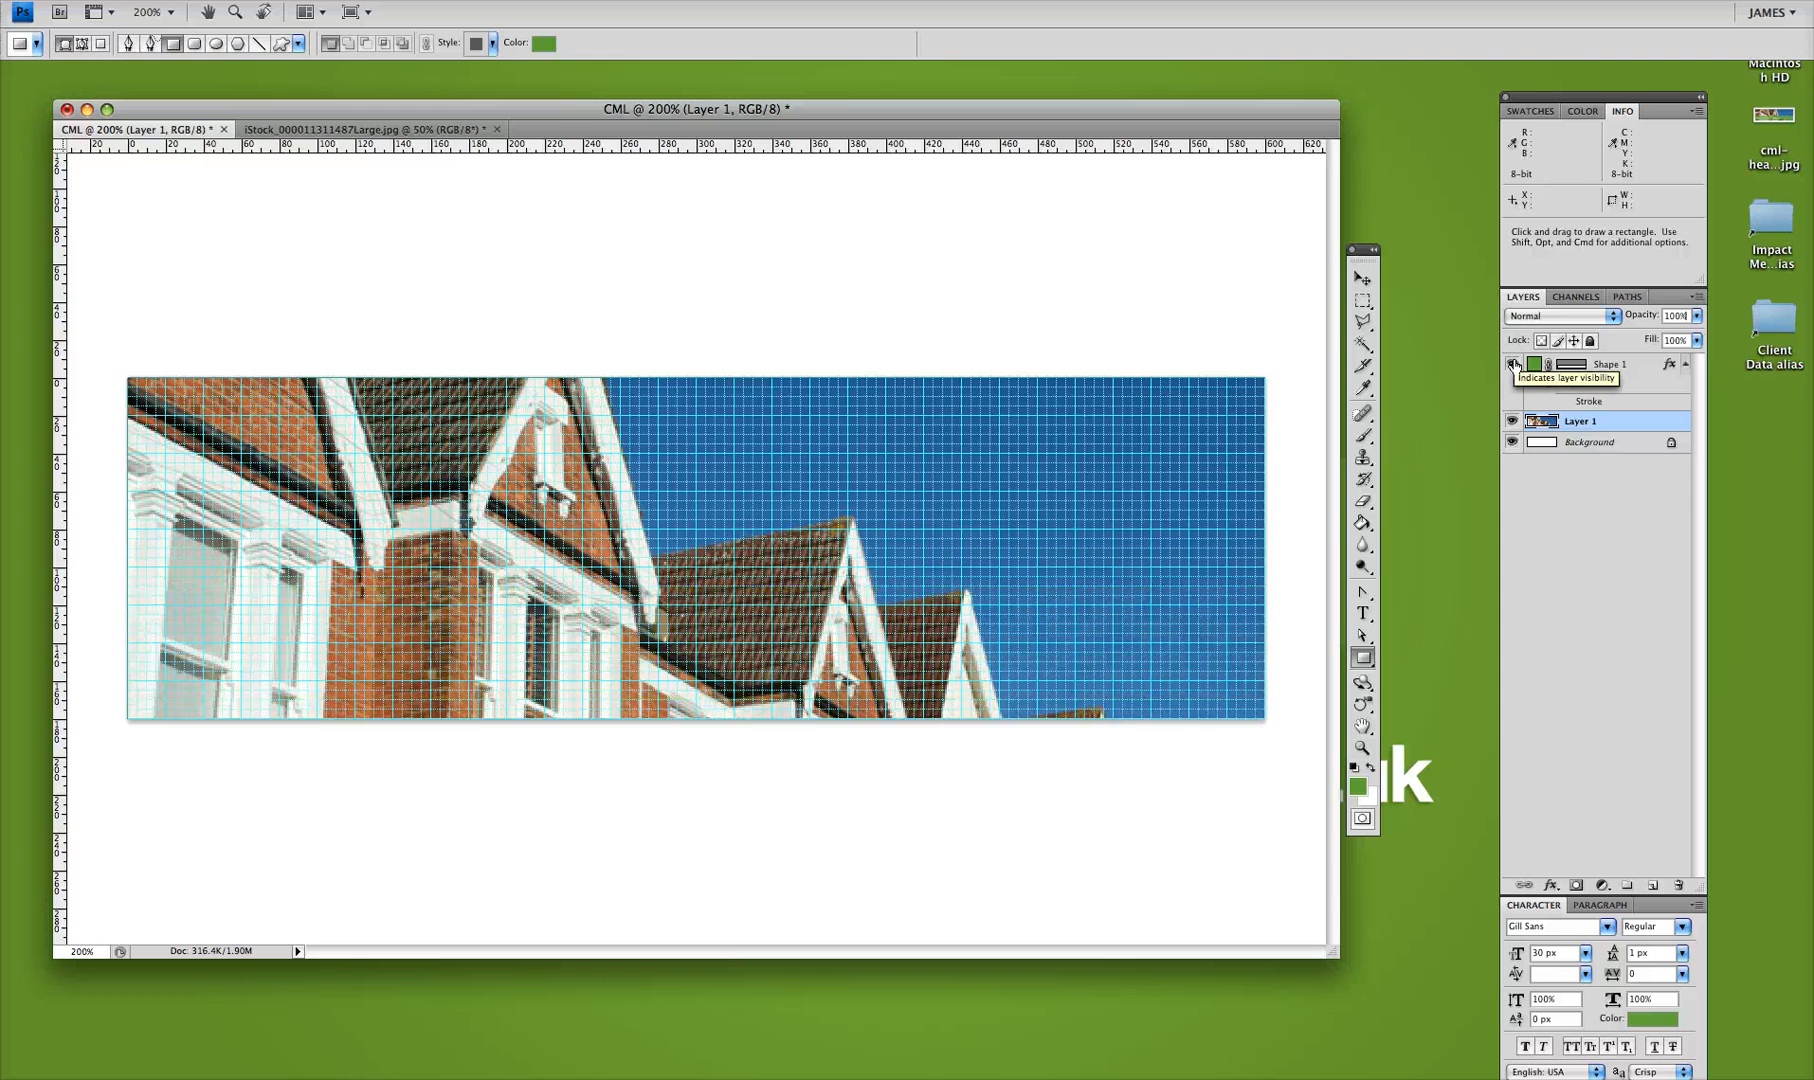
click(1513, 364)
click(1513, 364)
click(1513, 364)
click(1513, 364)
click(1513, 364)
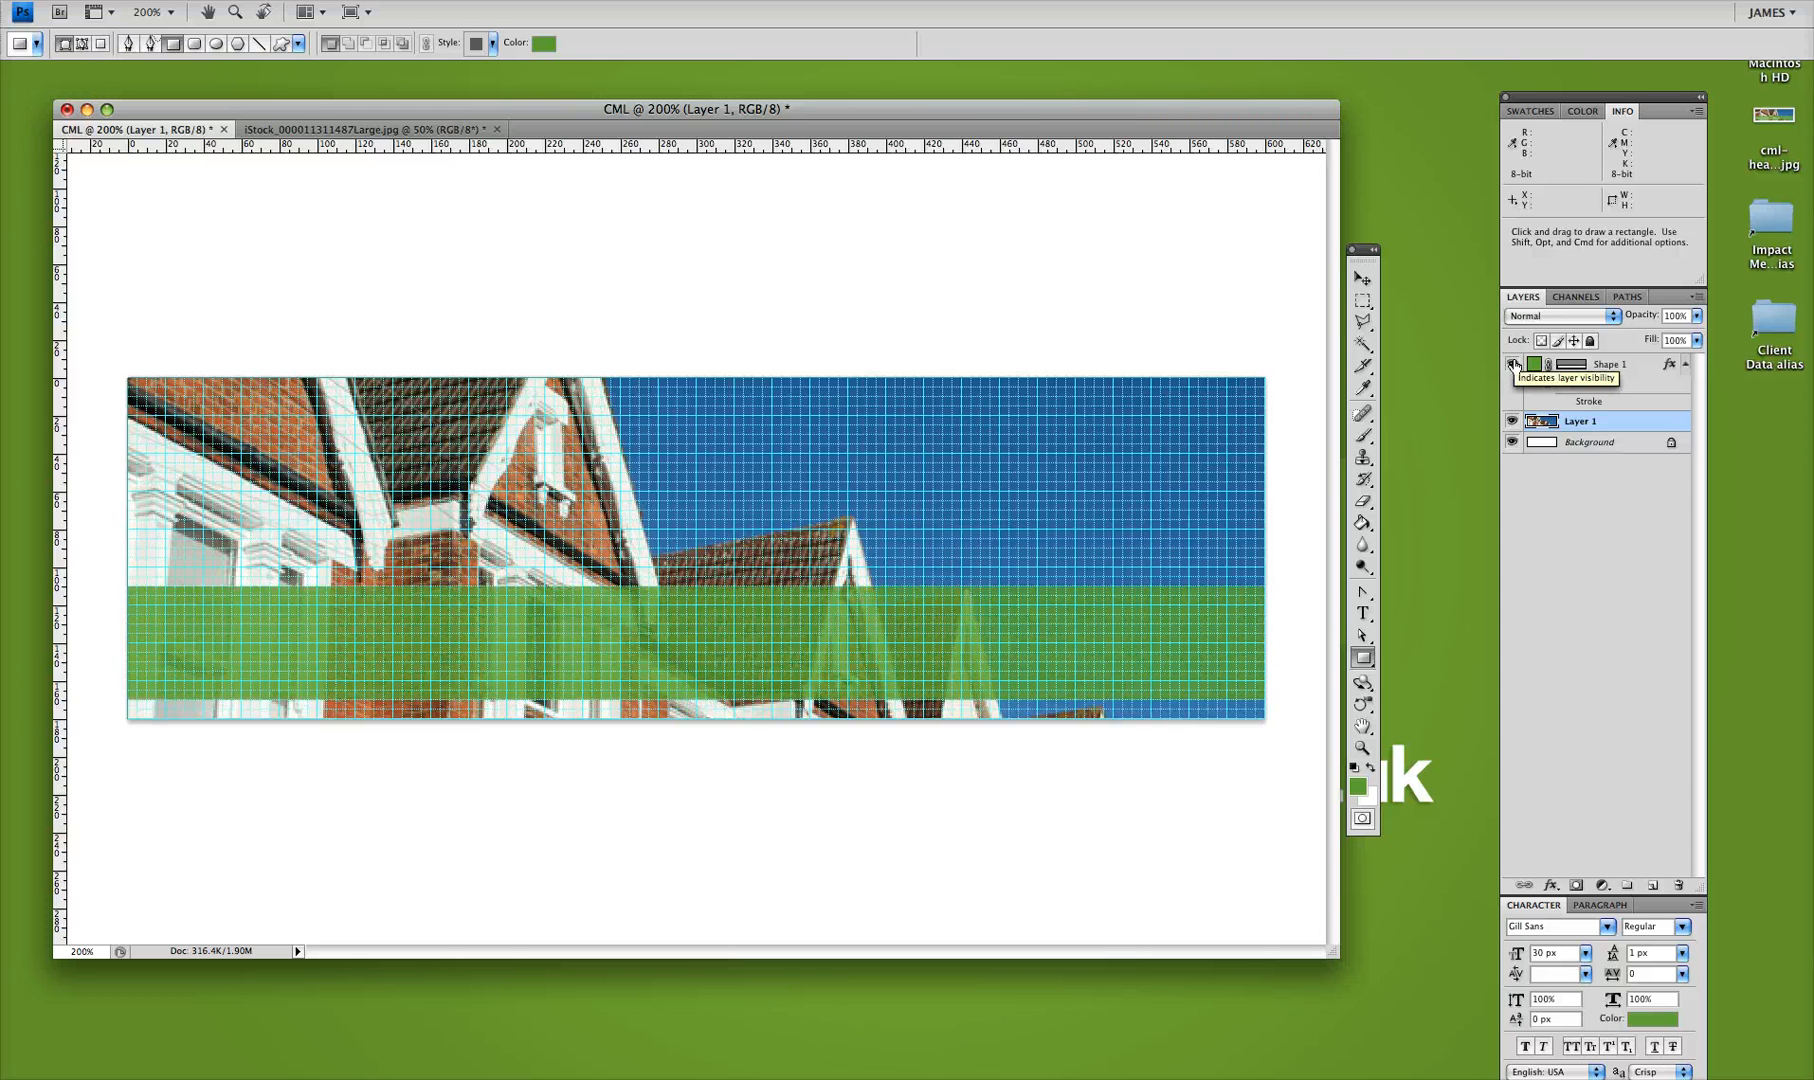
- Add the white title "Charge Validation Service" in Gill Sans Regular, 30 px, on a new text layer above the green band
click(1590, 366)
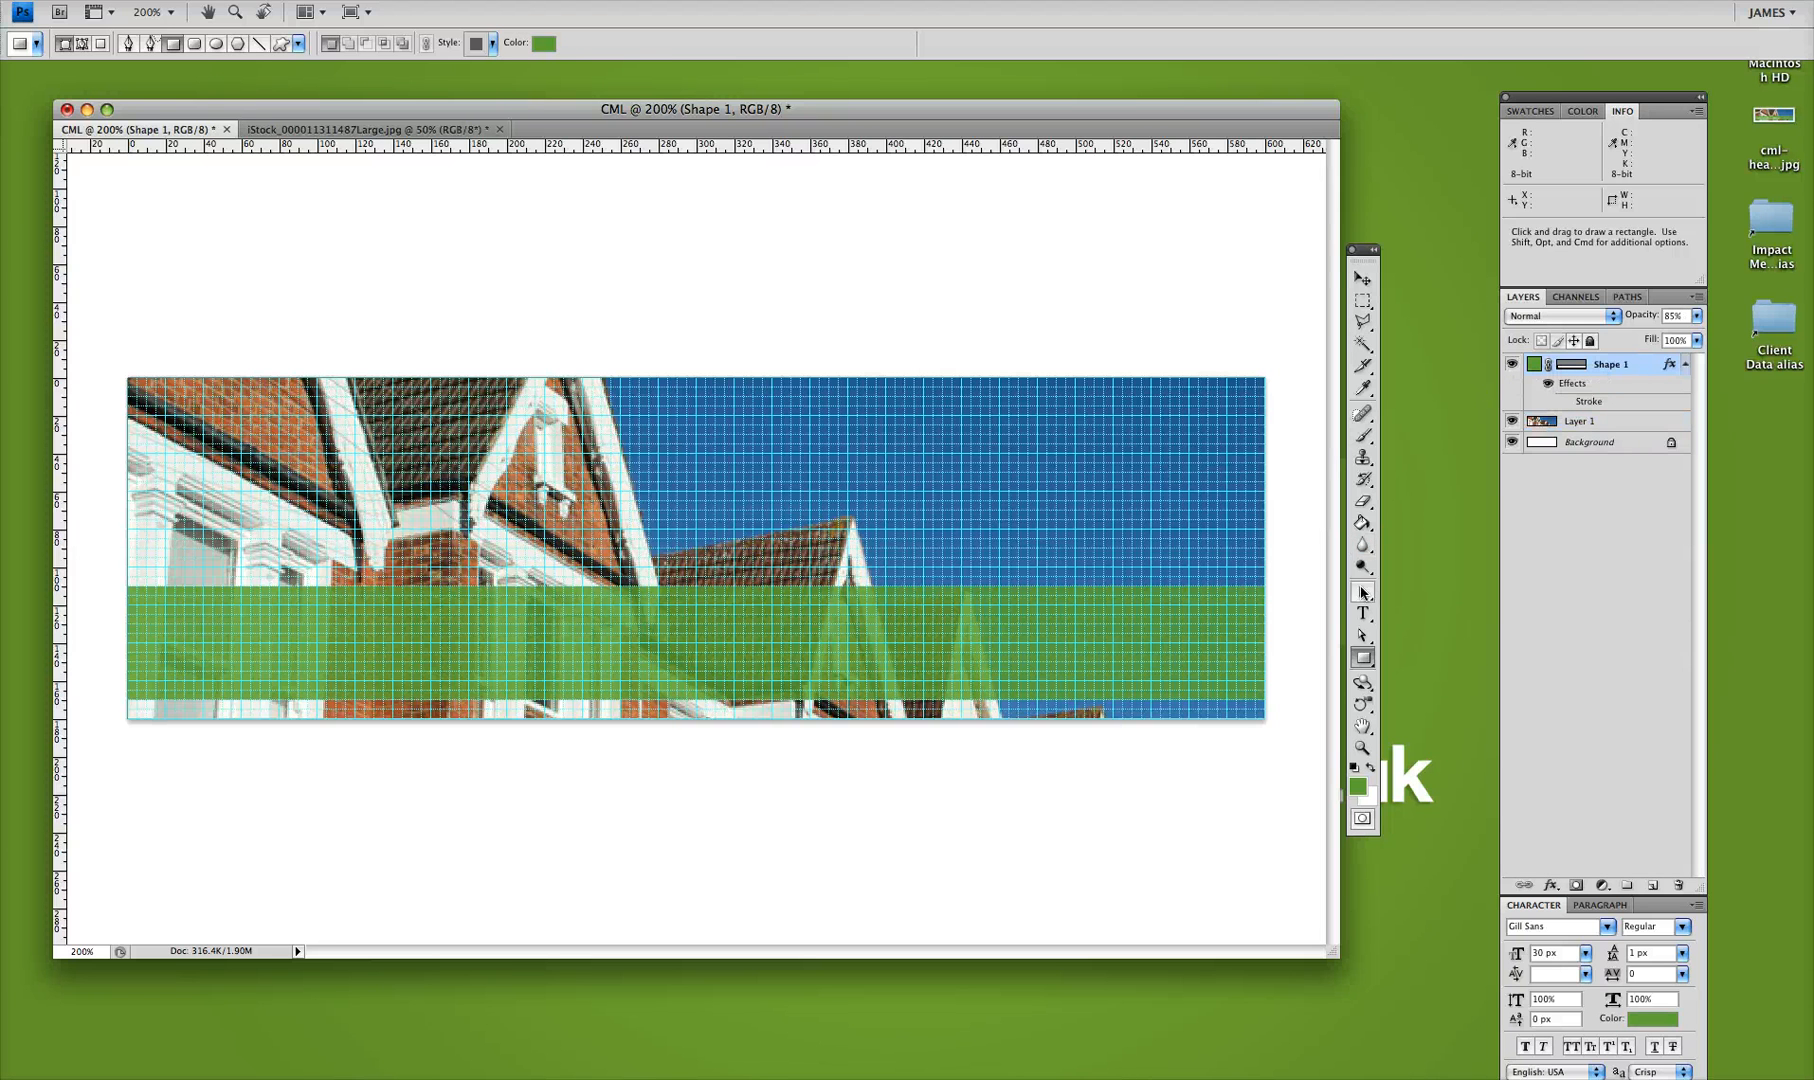
click(1363, 613)
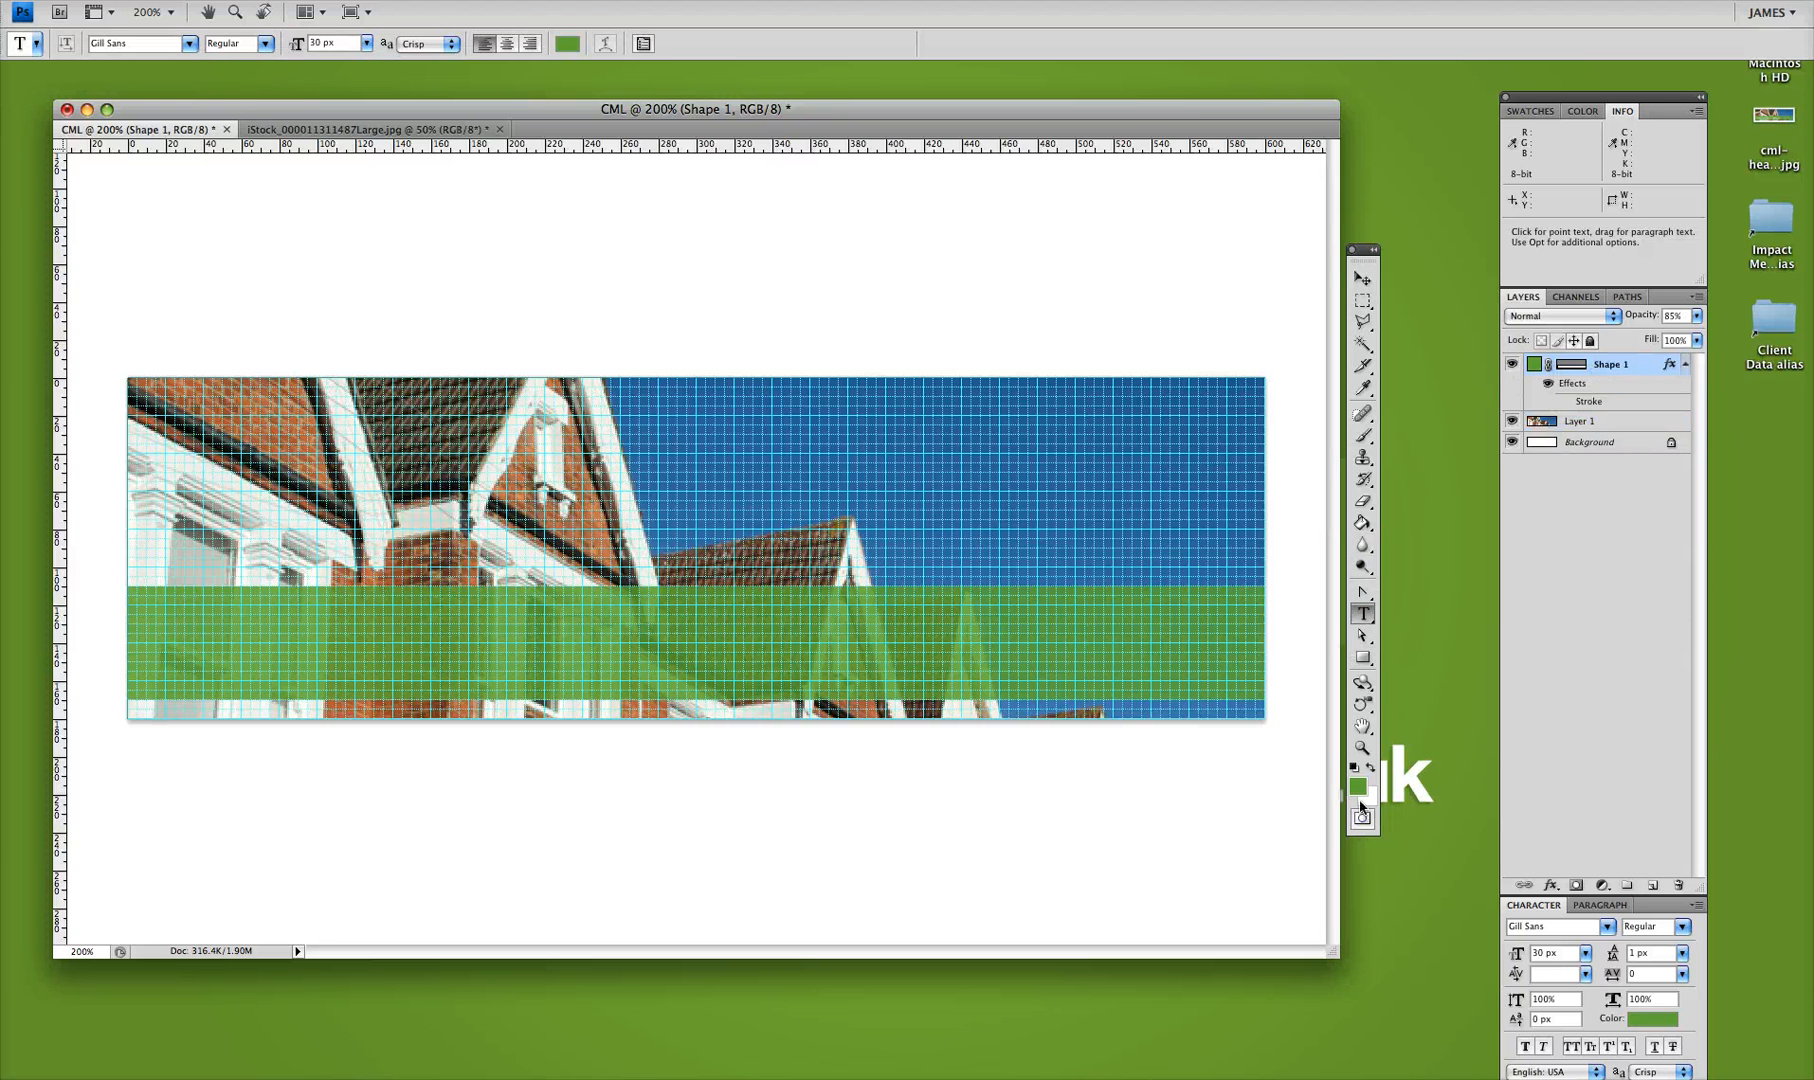
click(1371, 767)
click(259, 538)
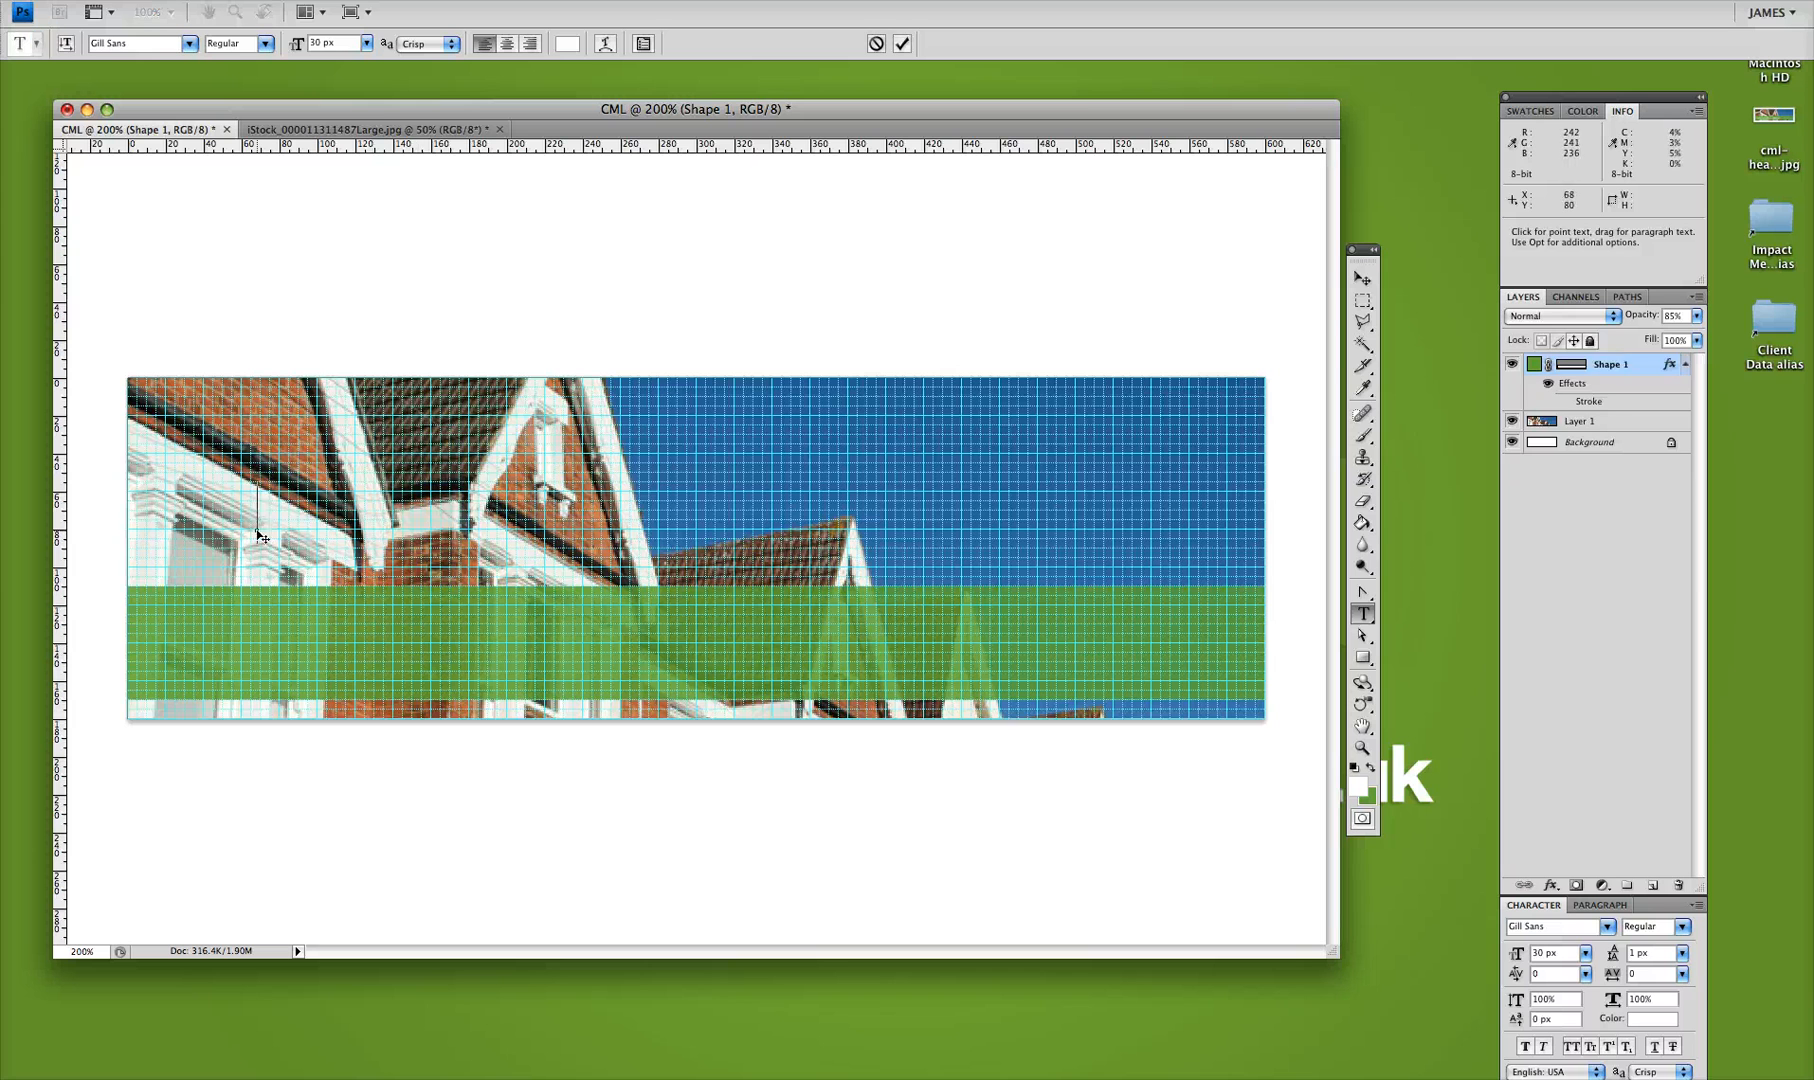
text(Char)
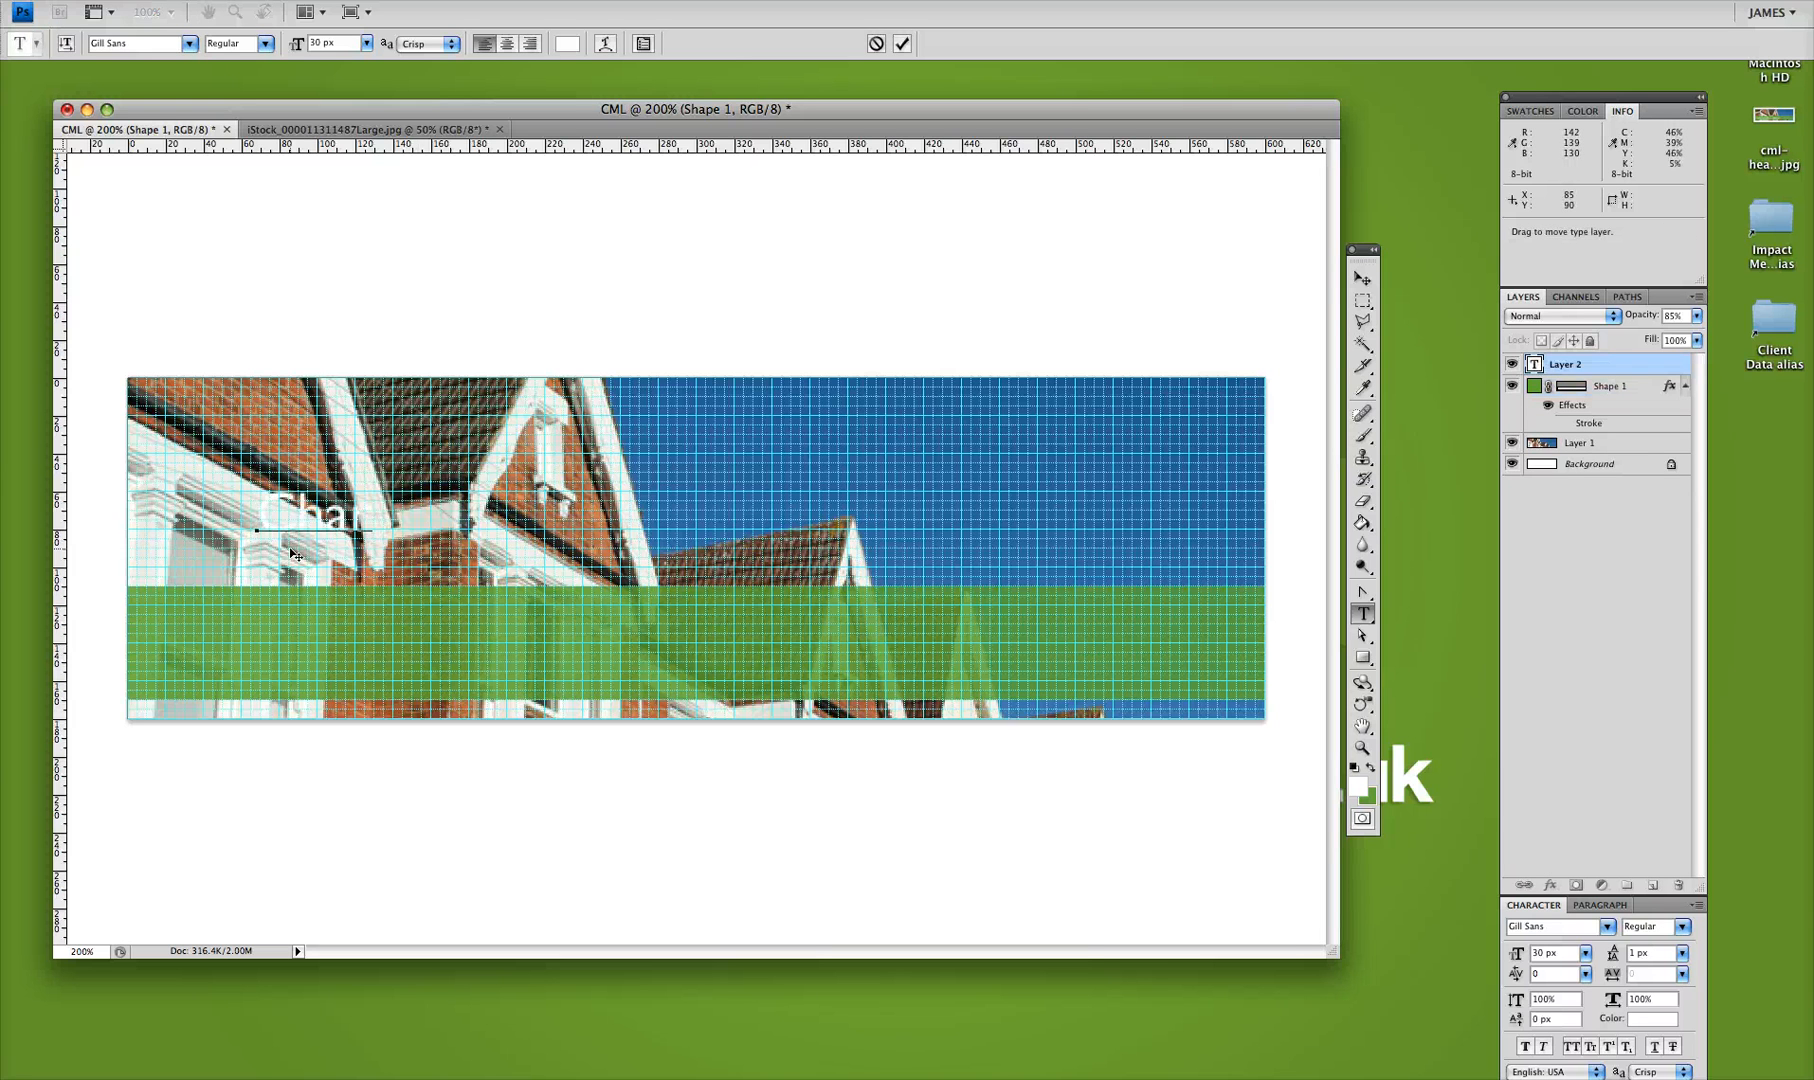
text(te Valida)
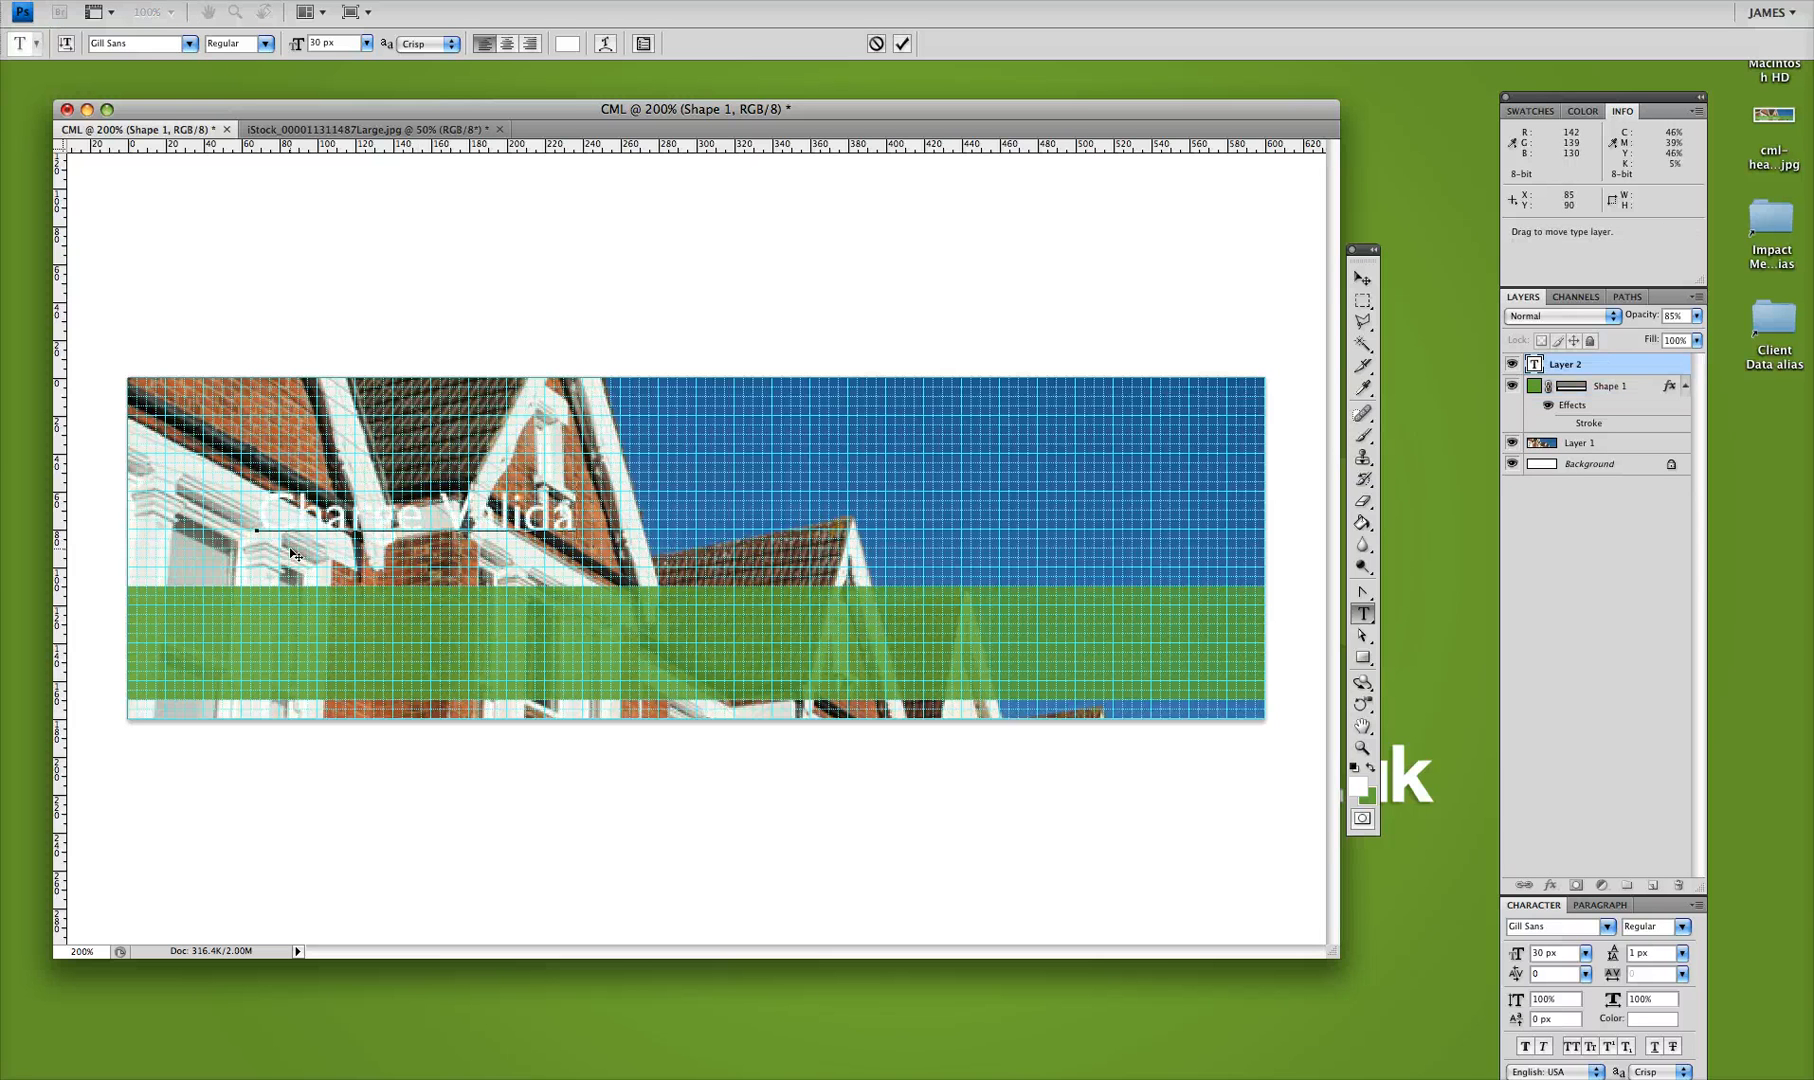
text(tion Service)
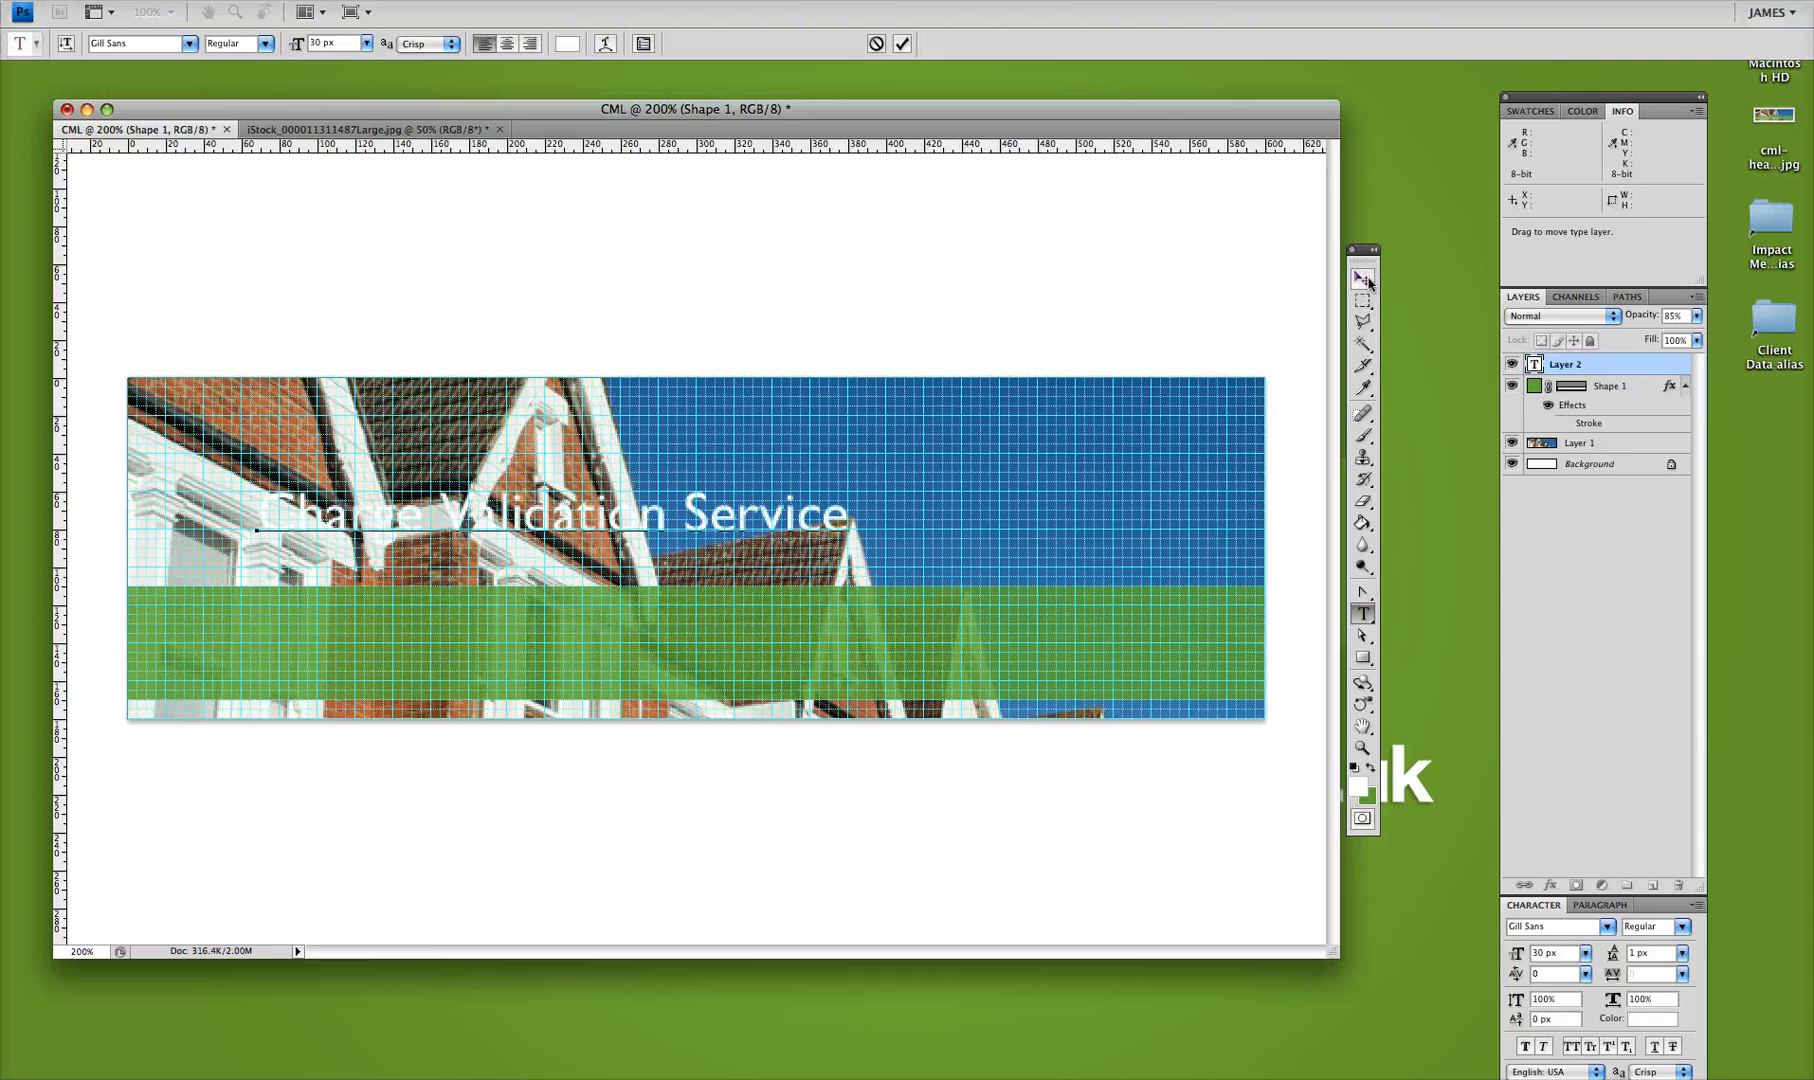
- Commit the title and move it onto the green band, vertically centred and about 20 px from the banner's left edge
drag(851, 514, 250, 508)
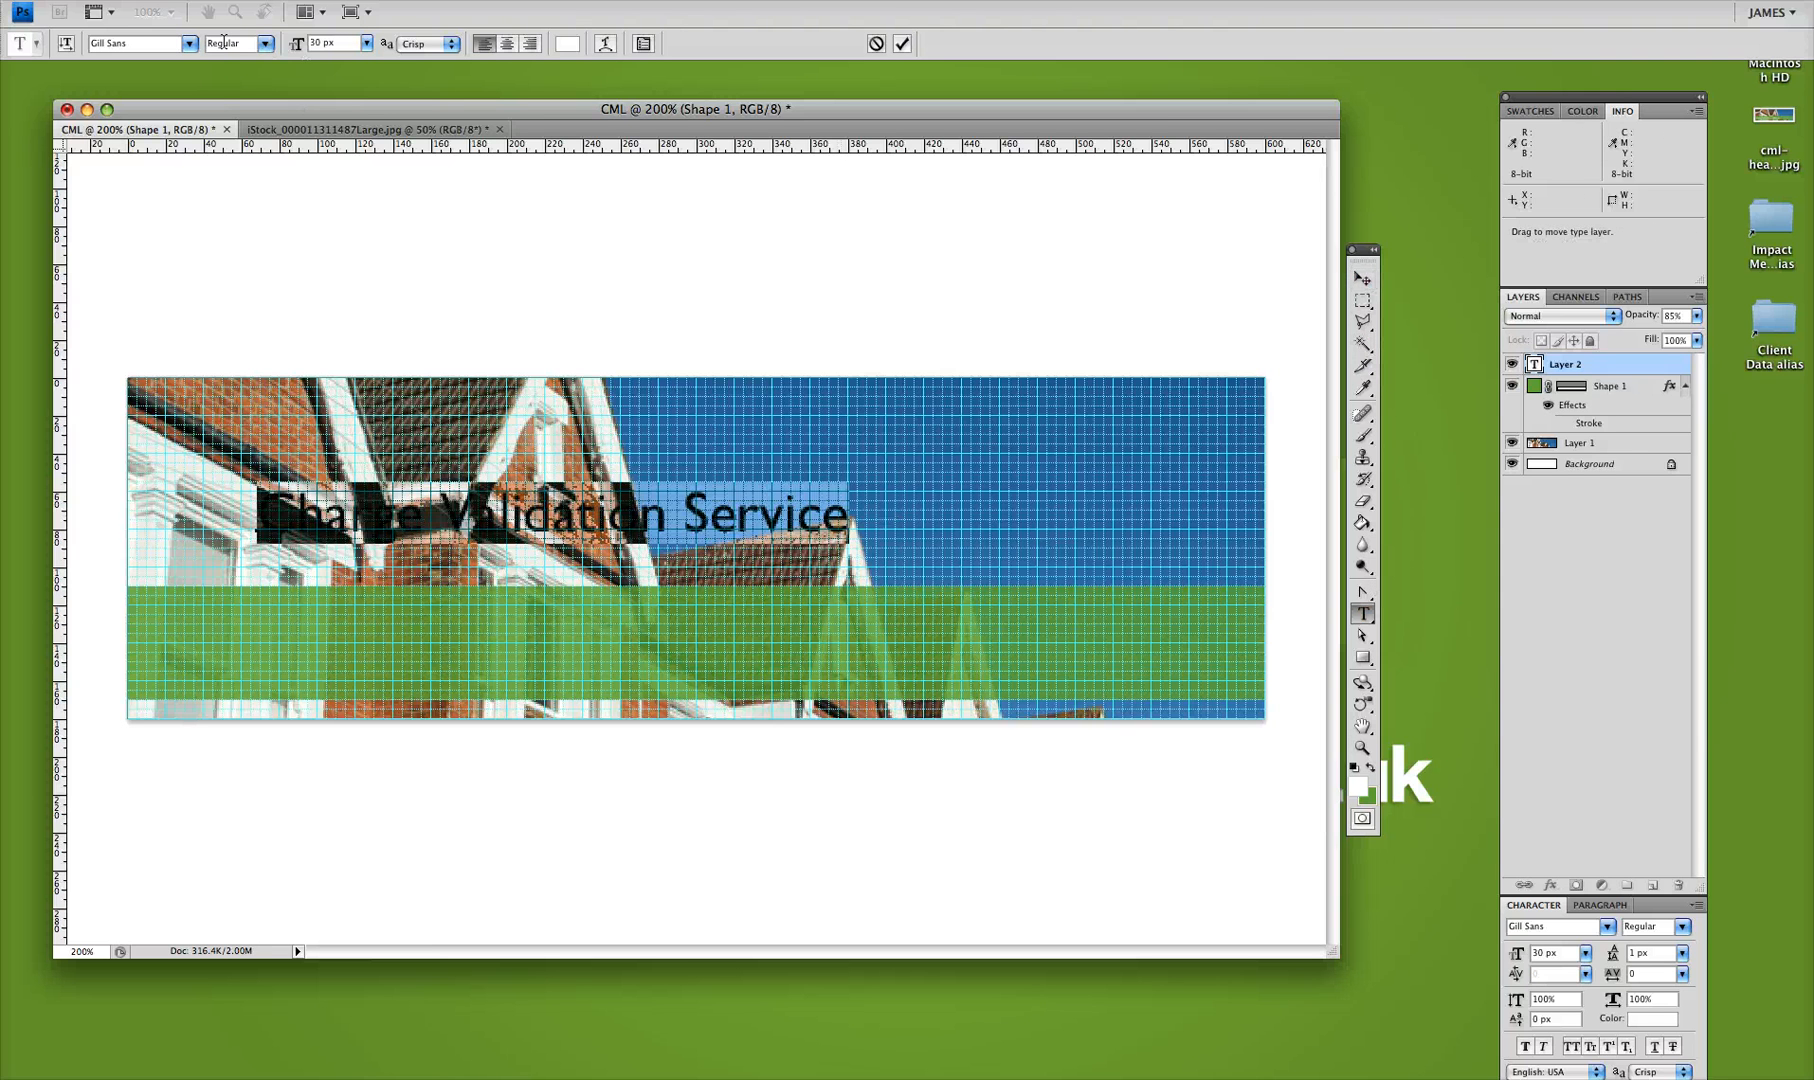
click(189, 44)
click(190, 44)
click(1364, 282)
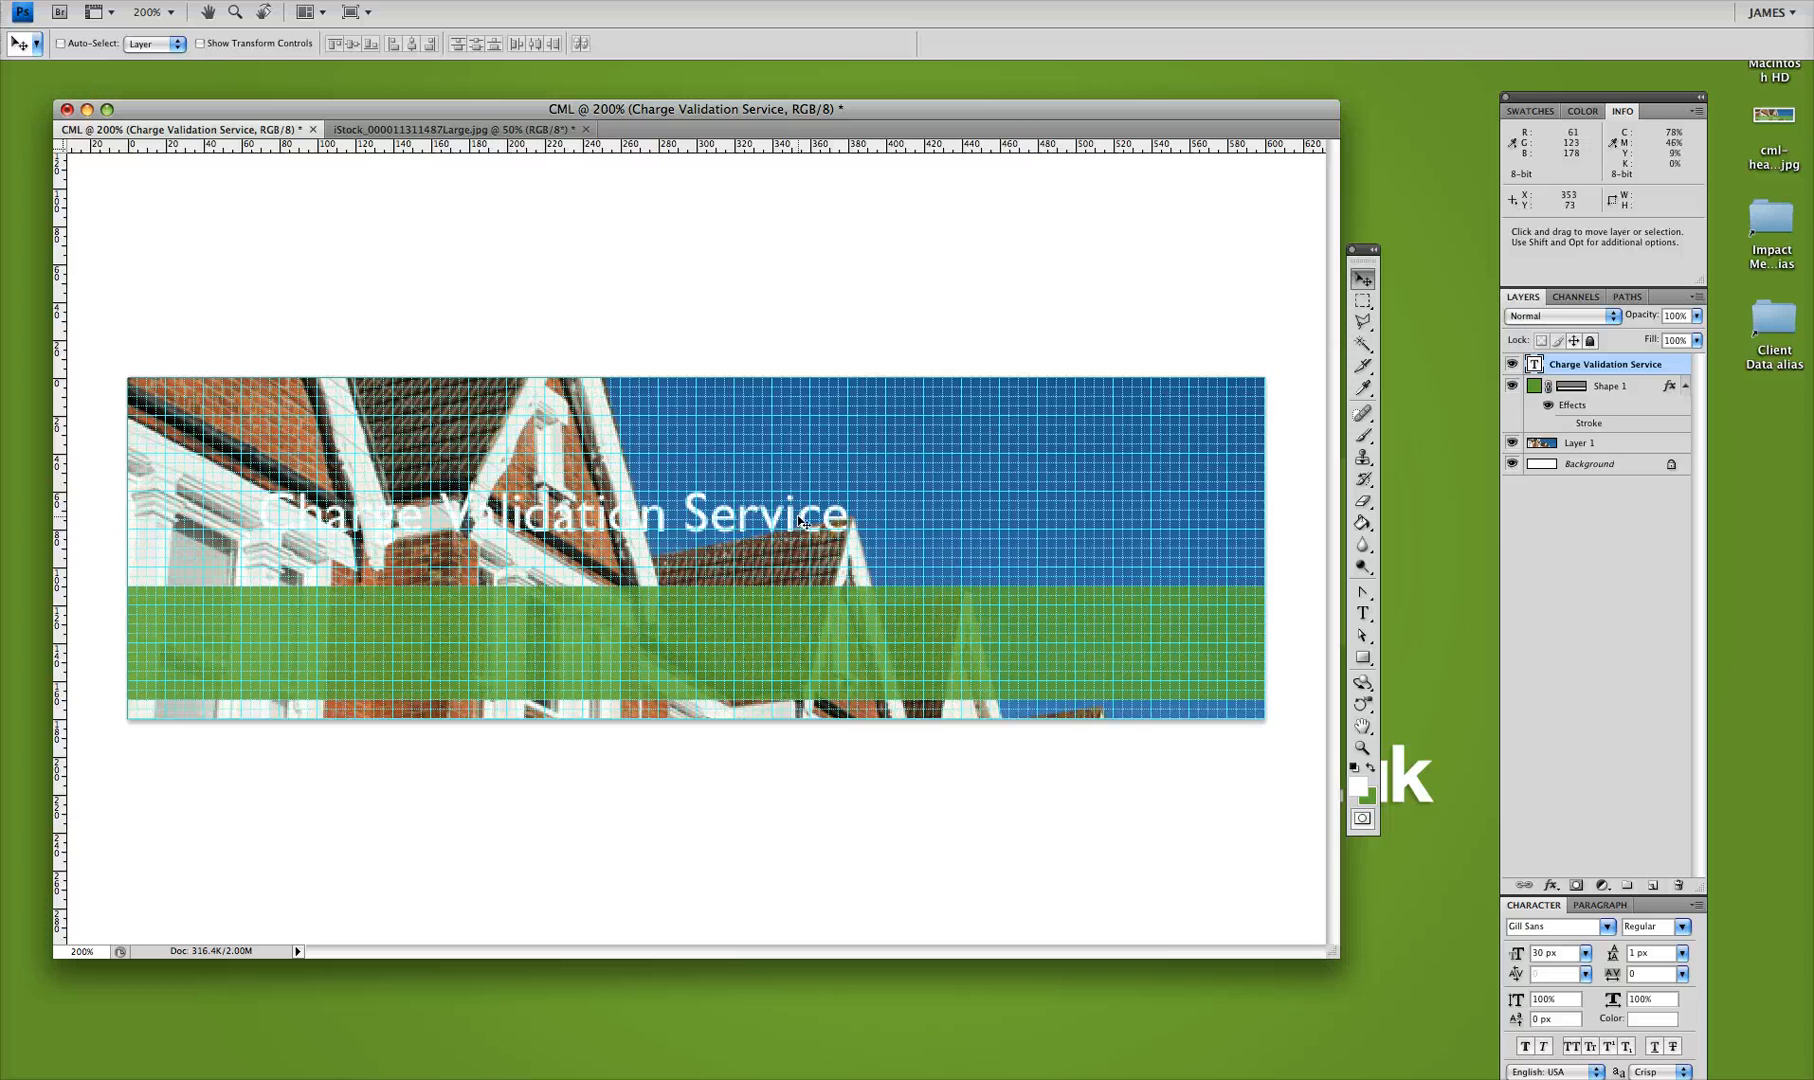
drag(805, 521, 708, 645)
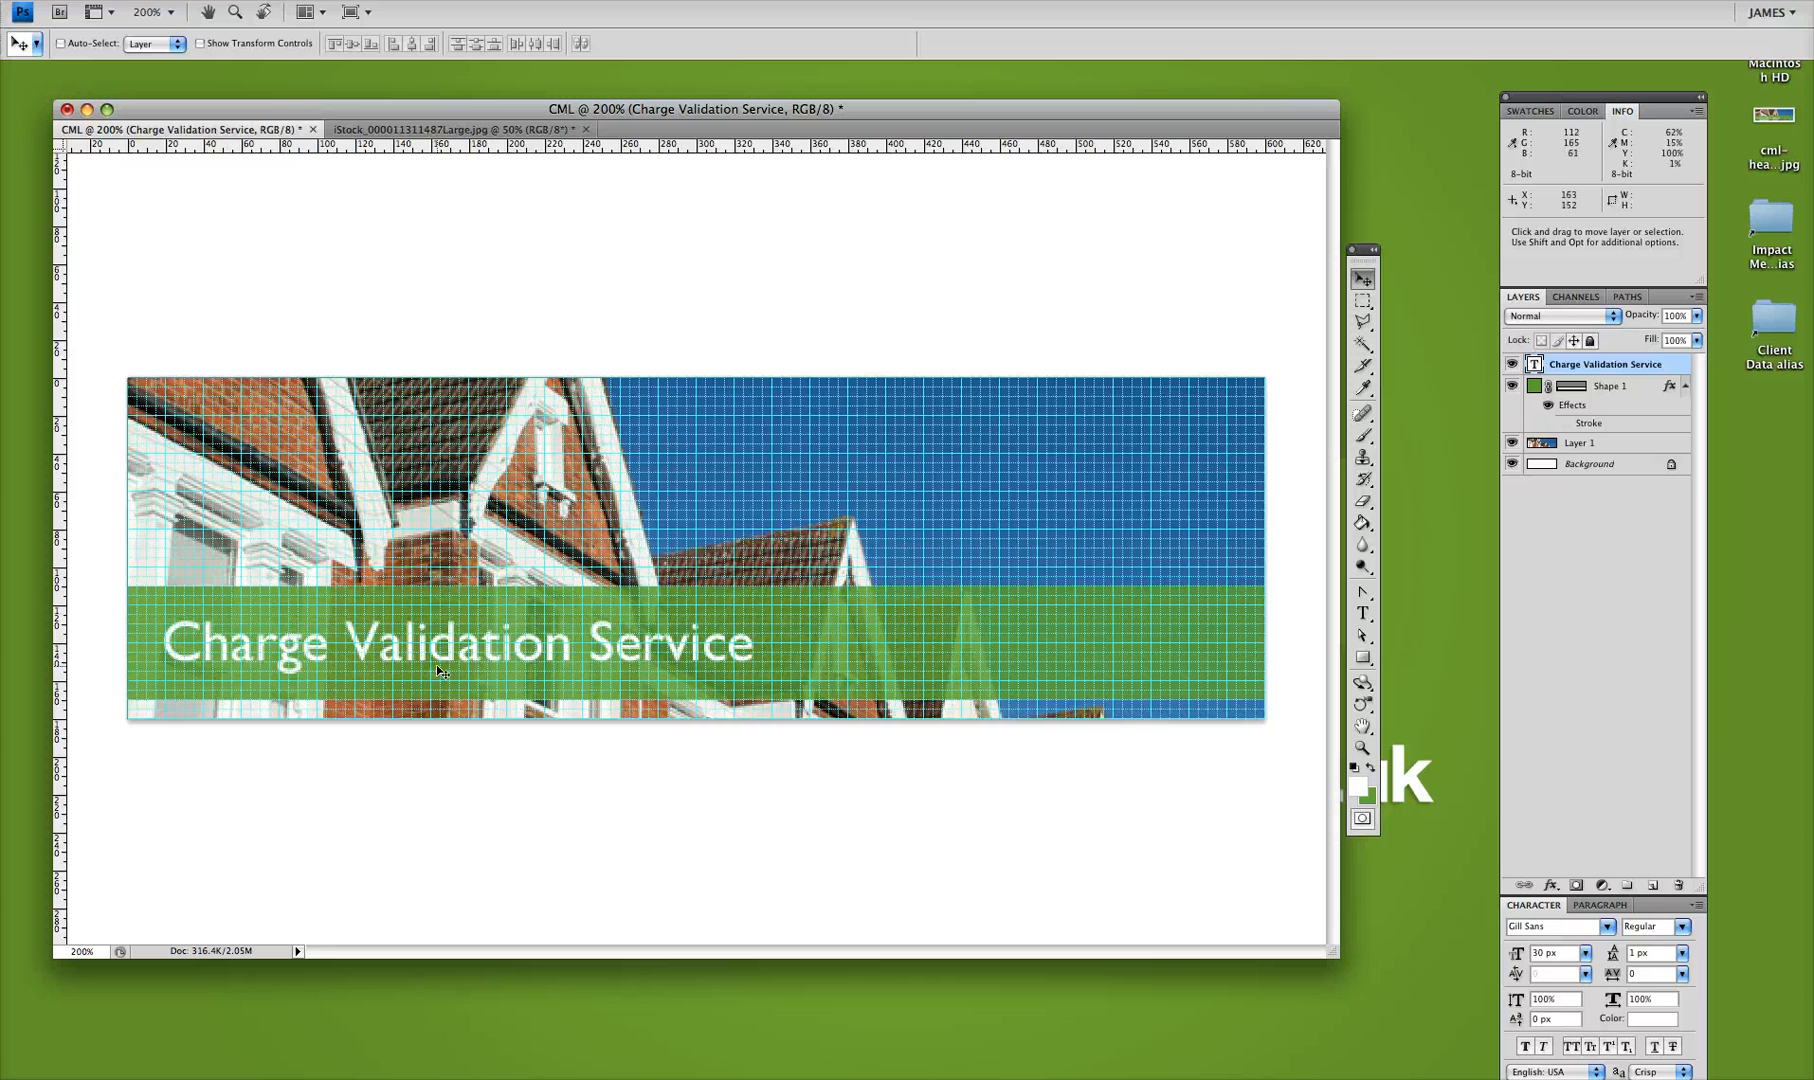
key(Down)
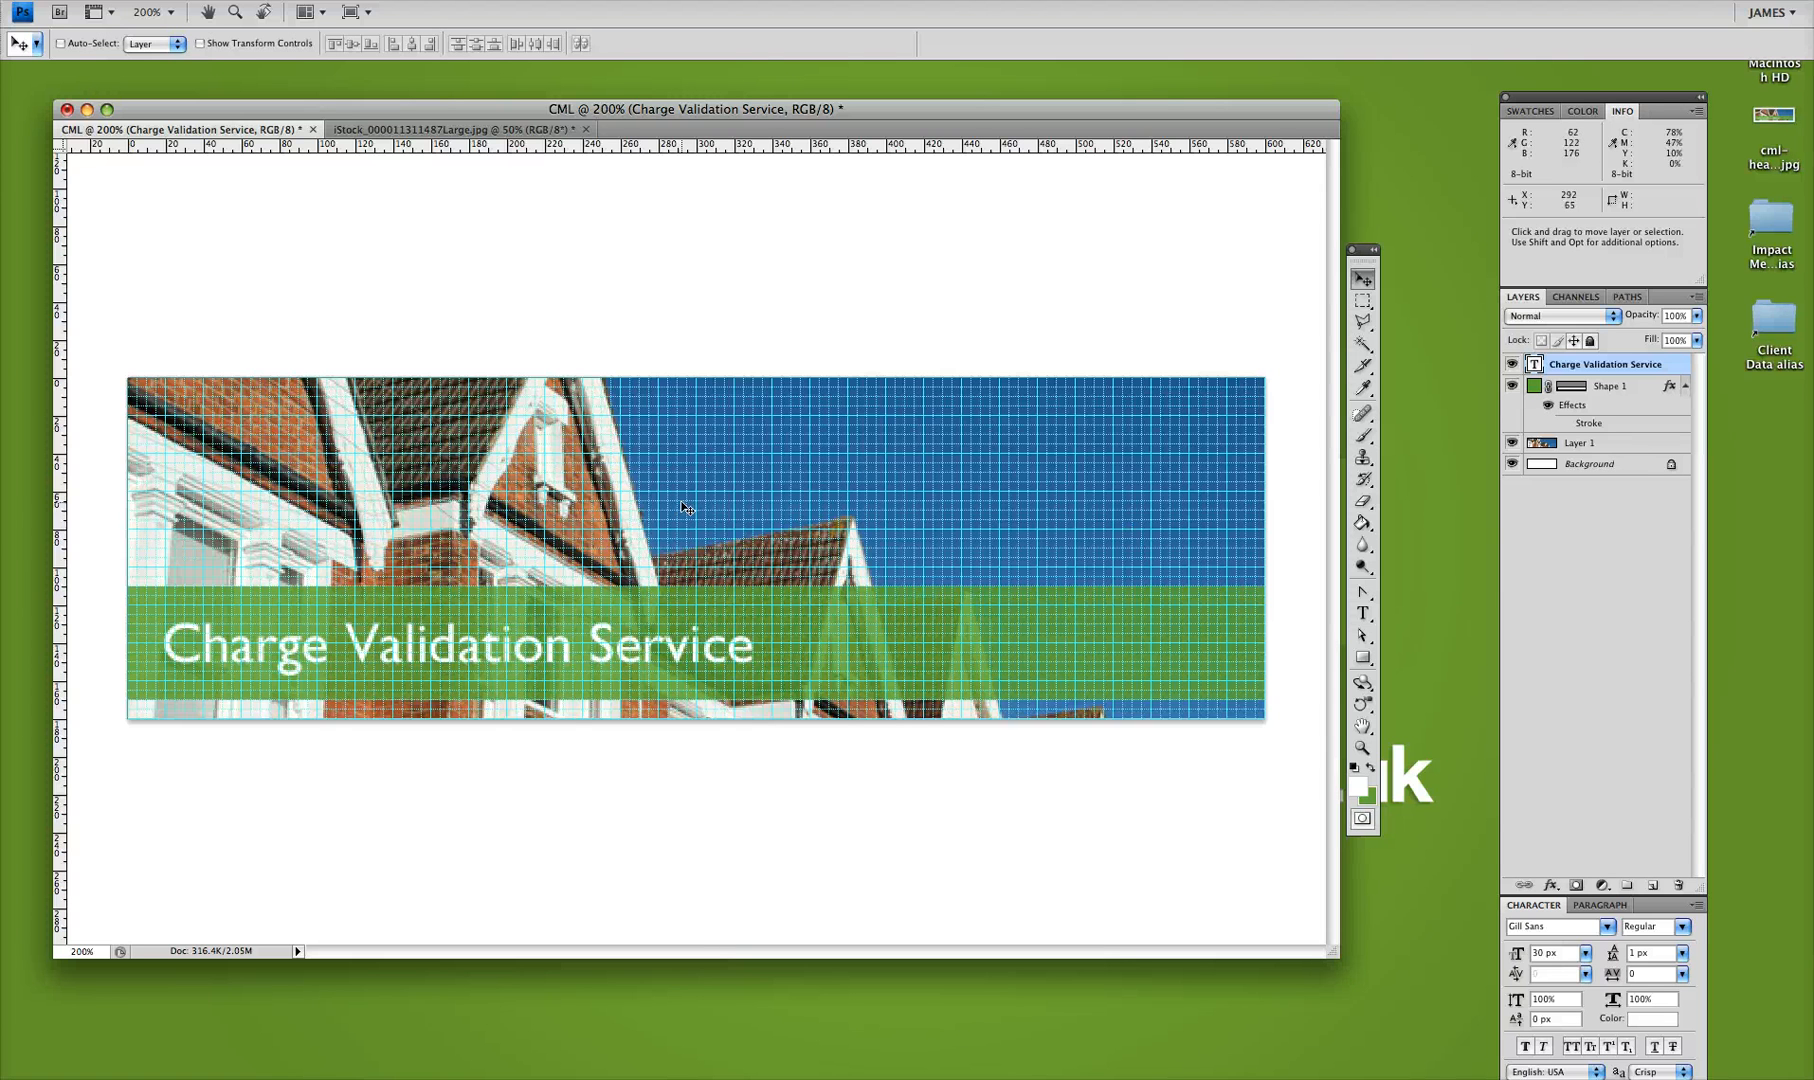
- Save the banner for the web as a JPEG at Maximum quality, named cml-header.jpg on the Desktop, replacing the existing file
click(146, 0)
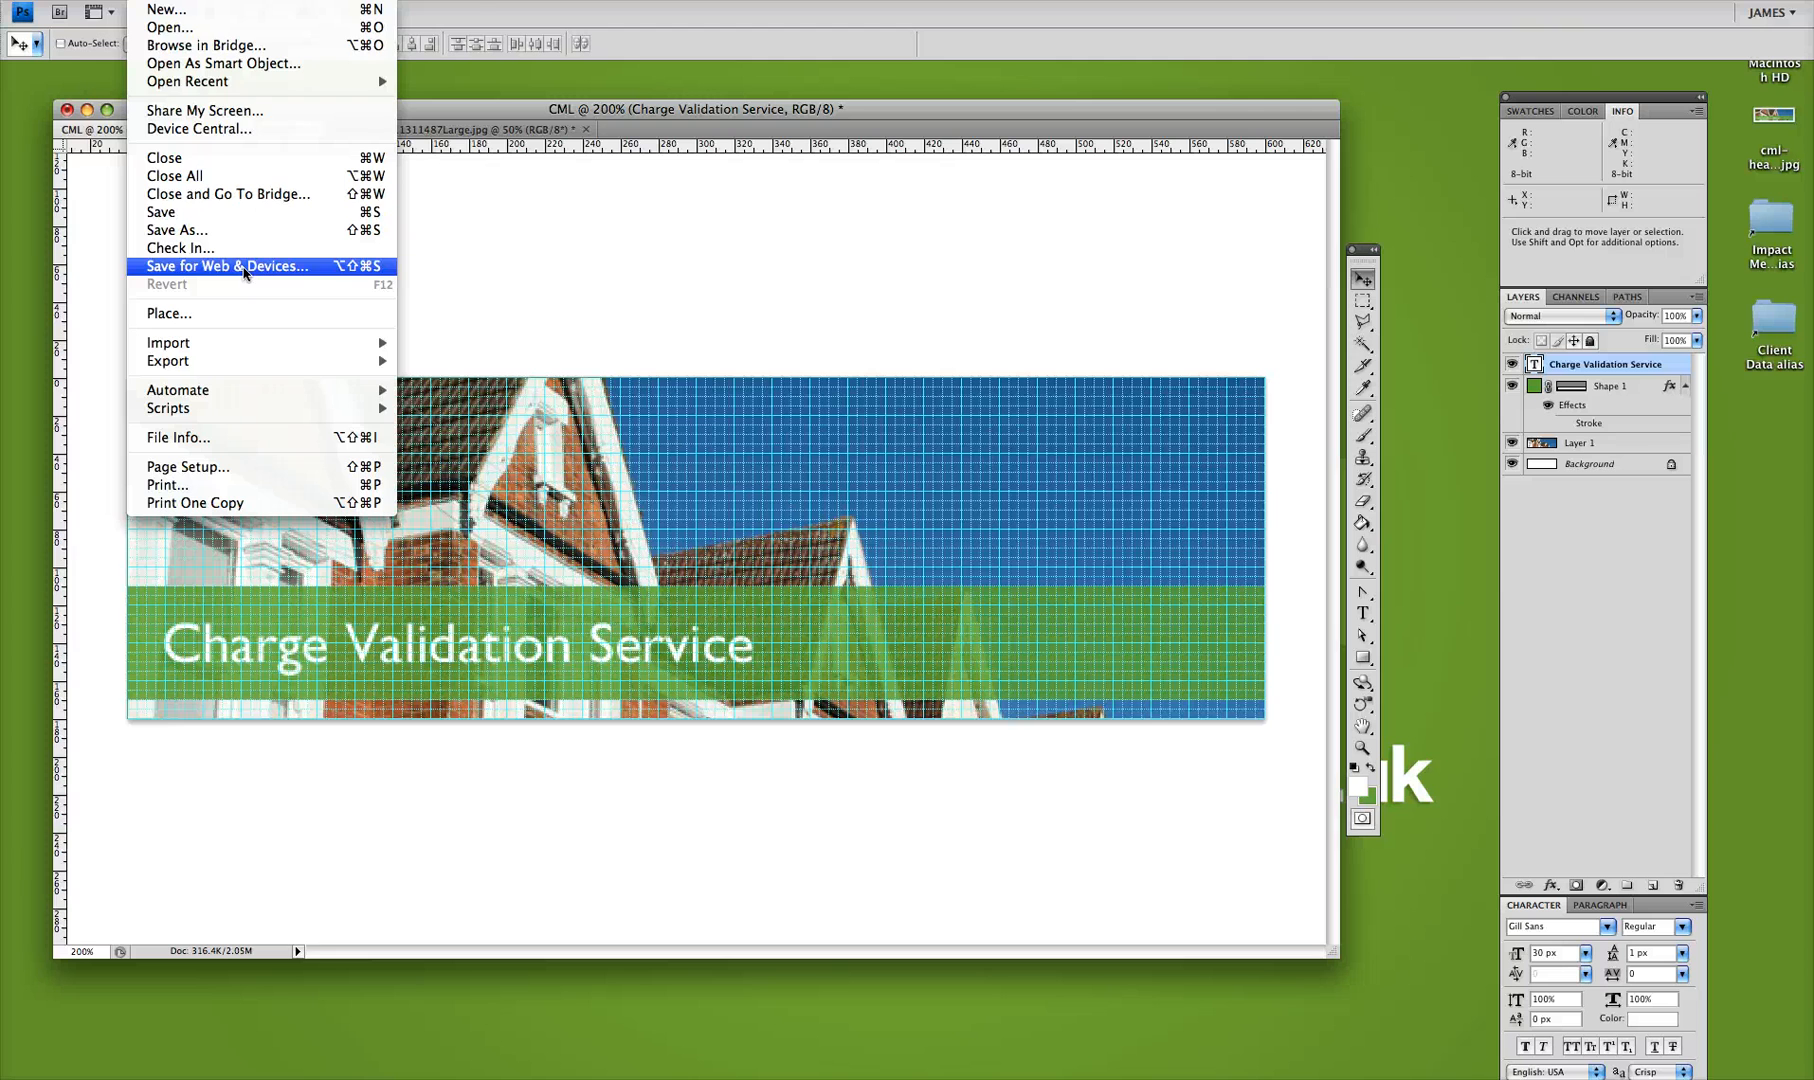
click(244, 266)
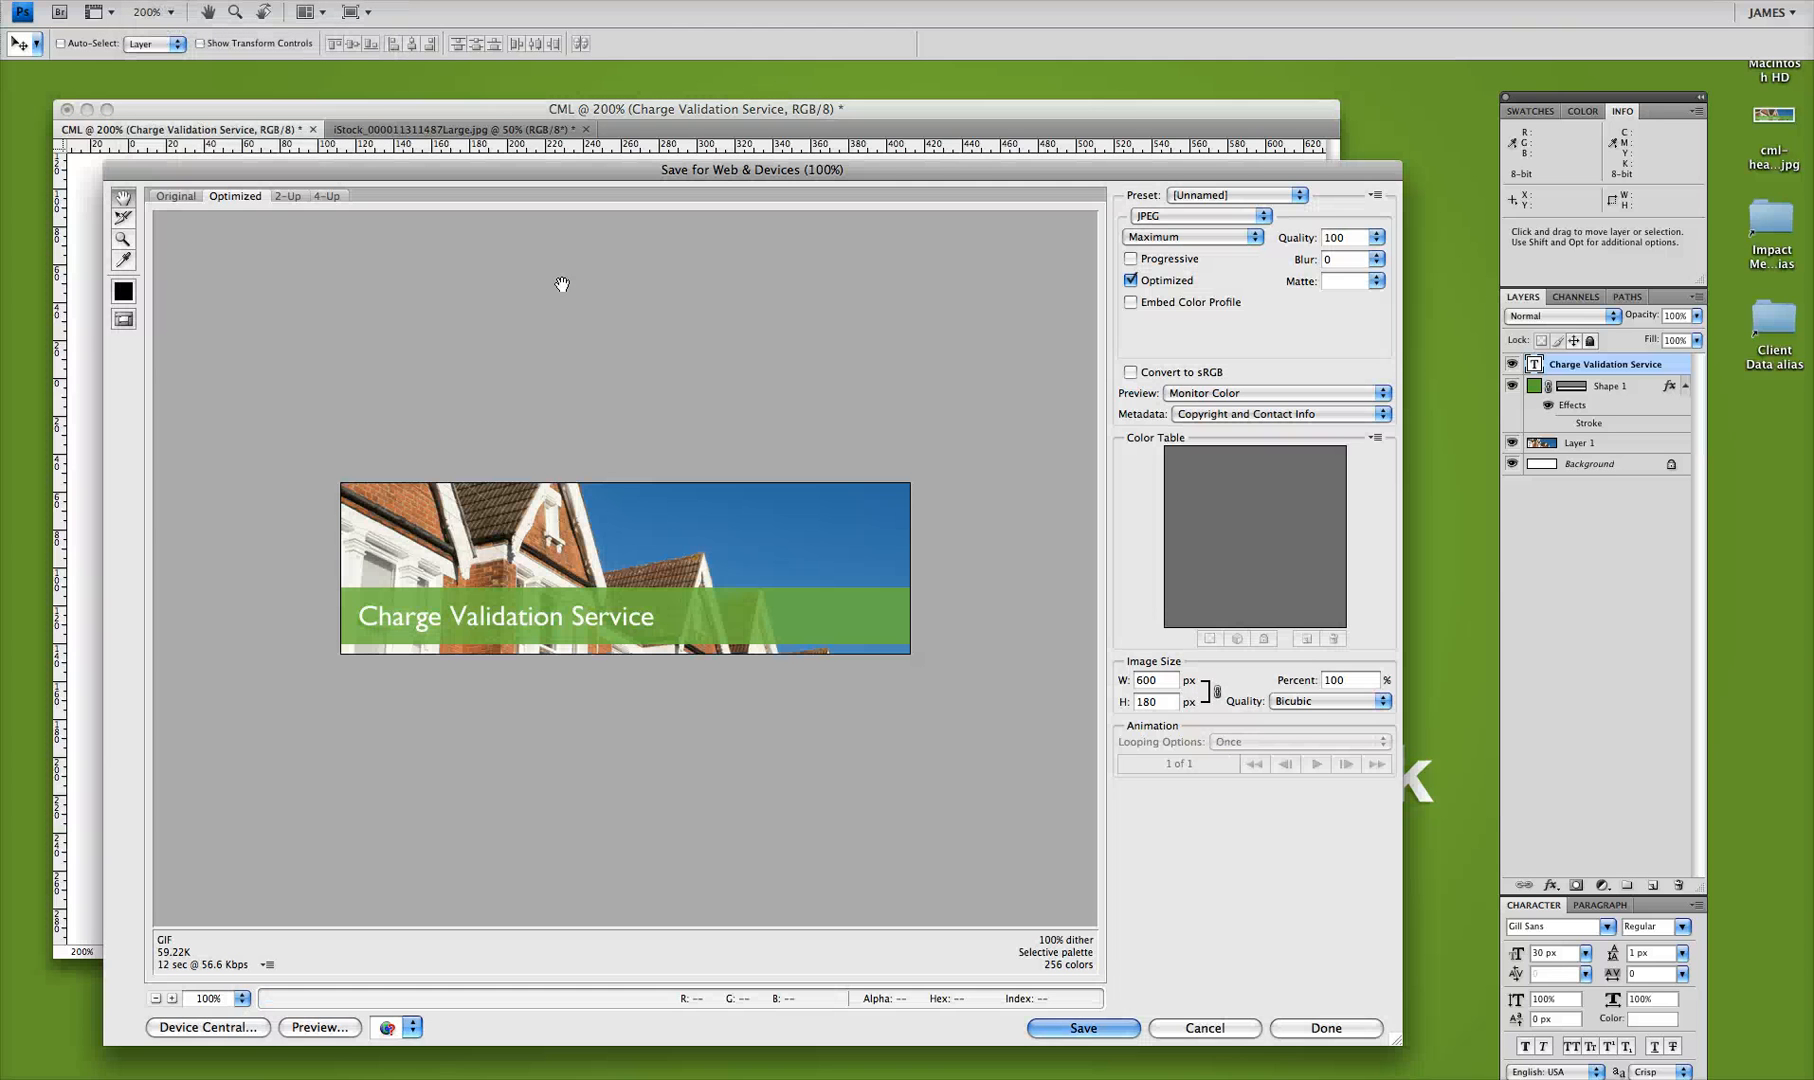
click(1167, 221)
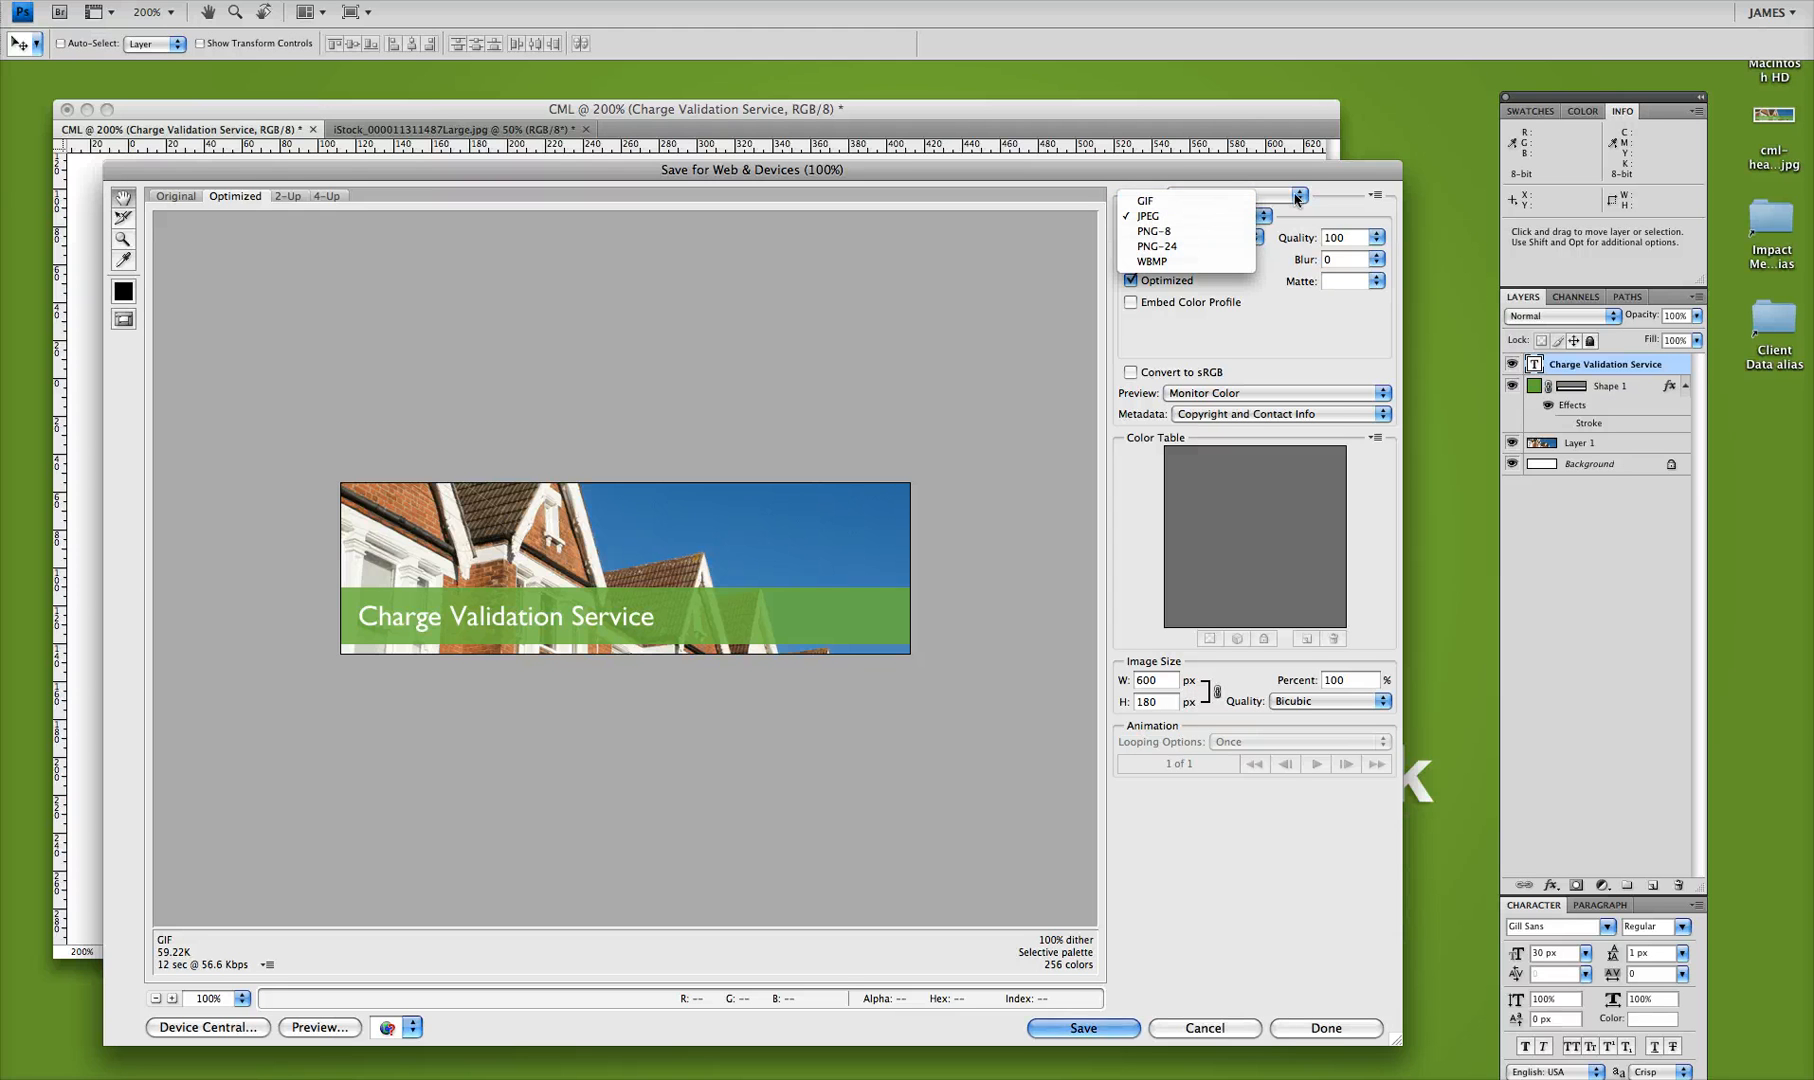
click(1356, 200)
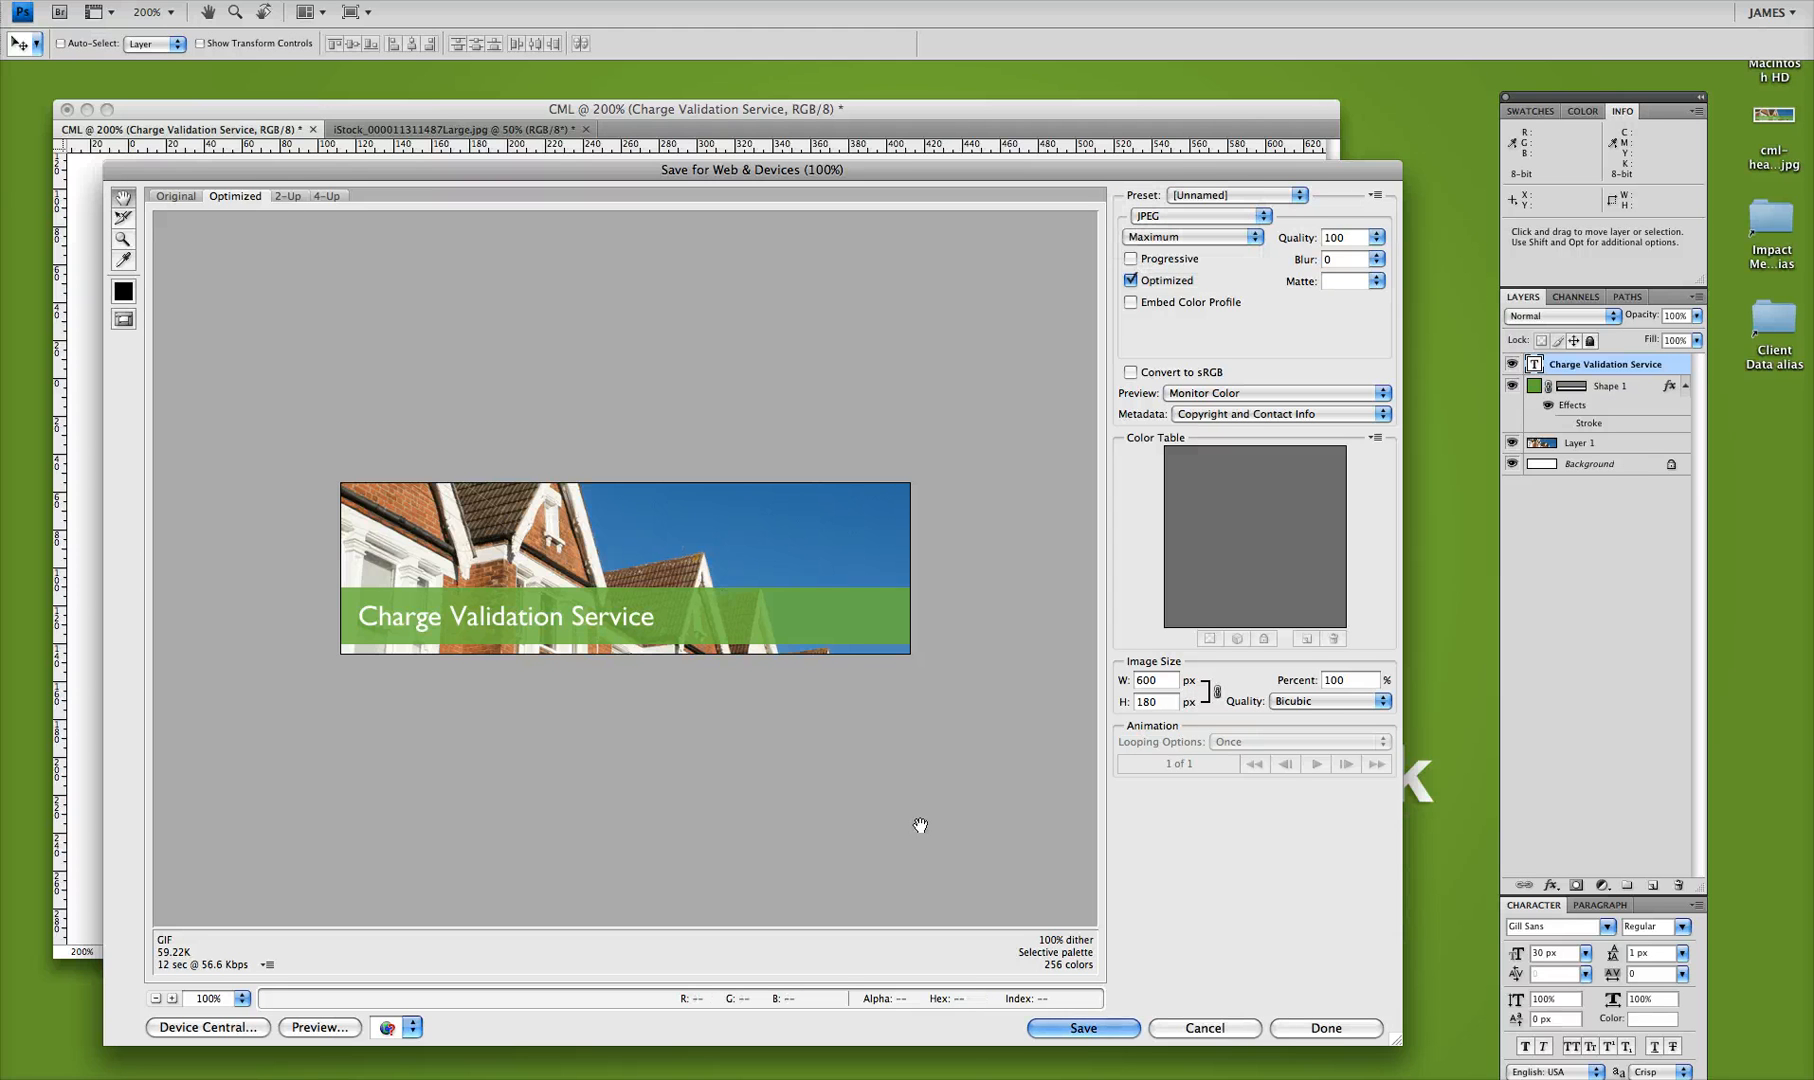
click(1080, 1027)
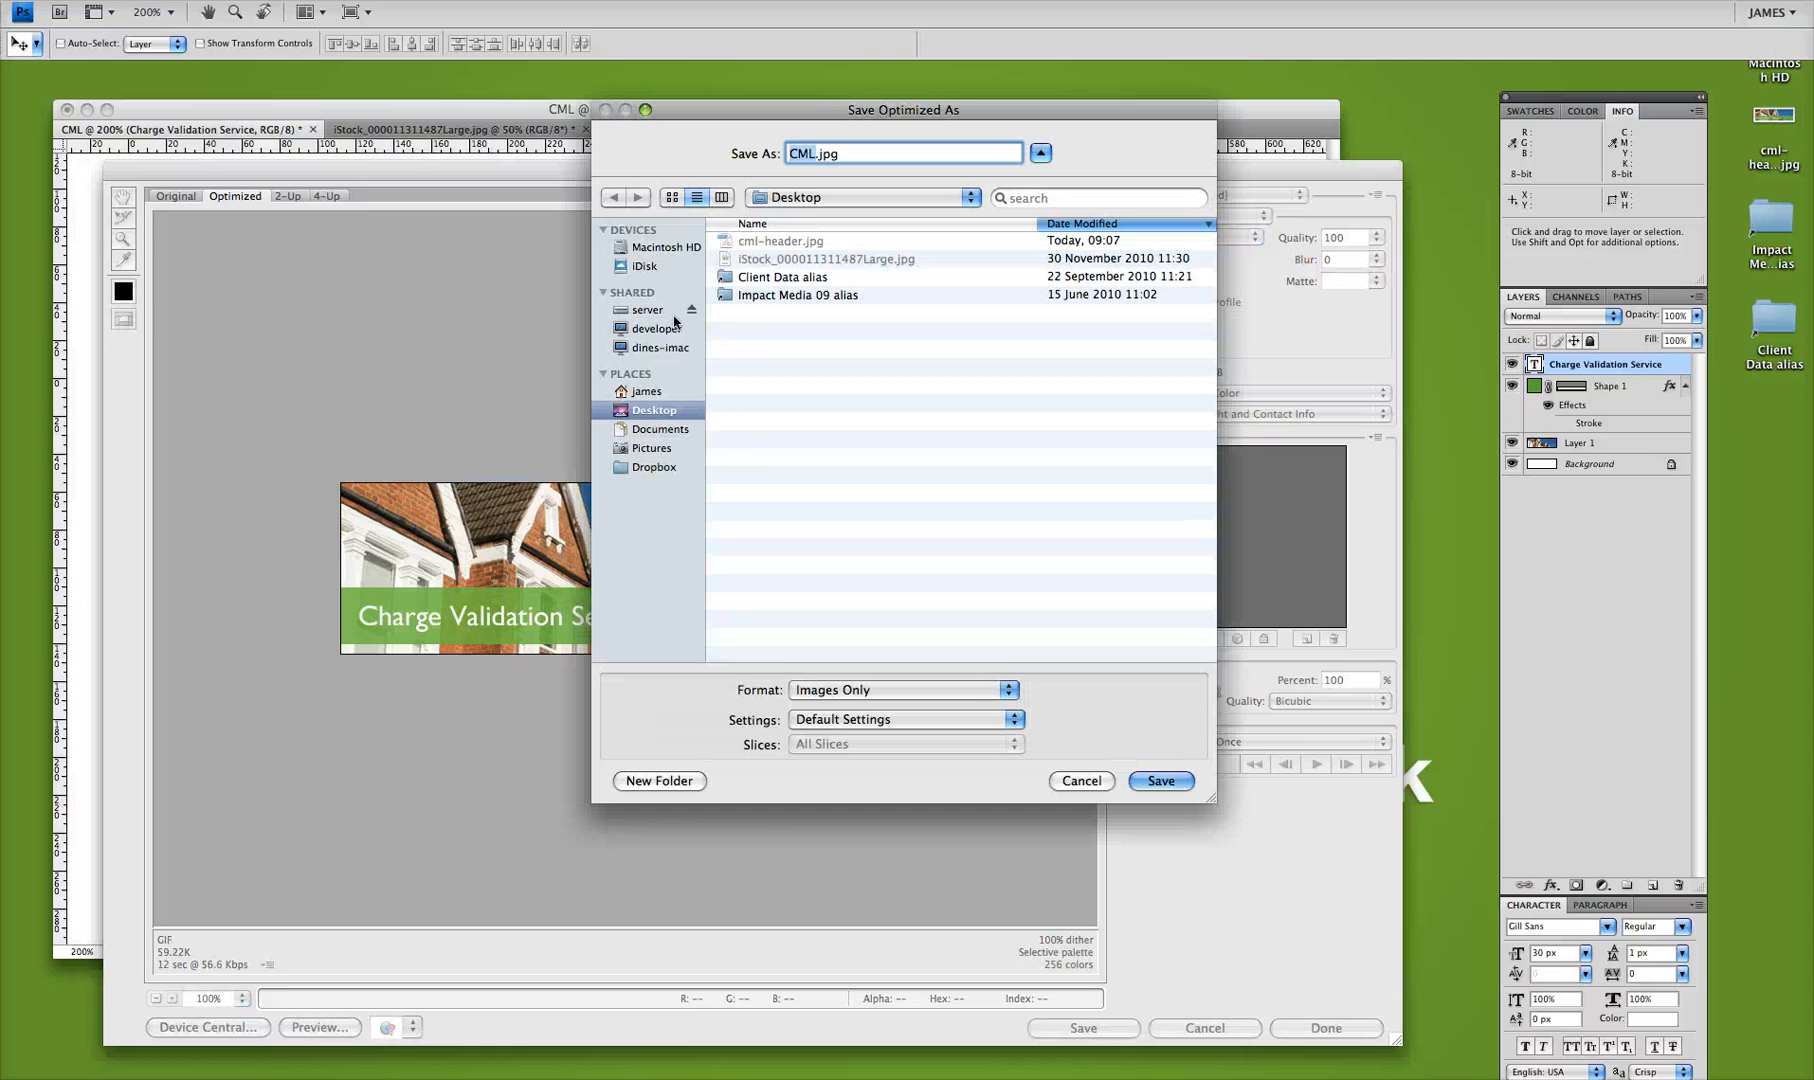
click(775, 243)
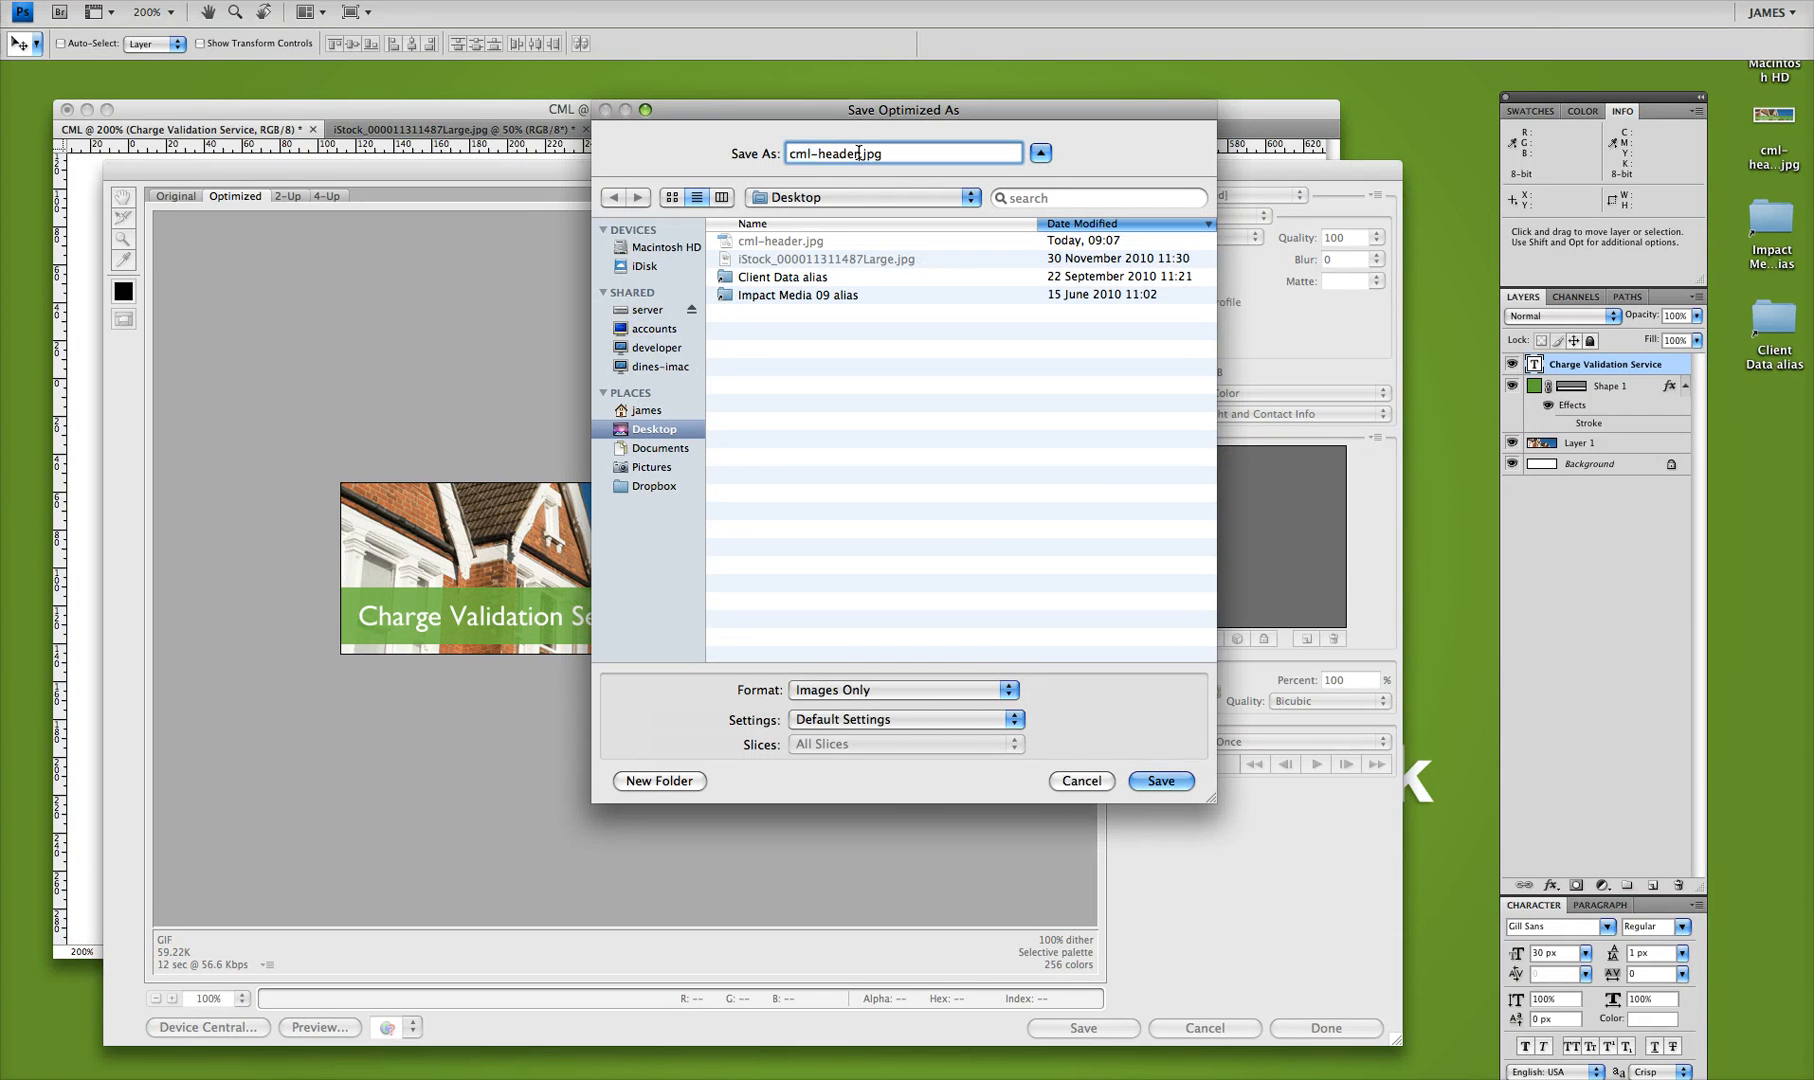
drag(883, 117, 864, 116)
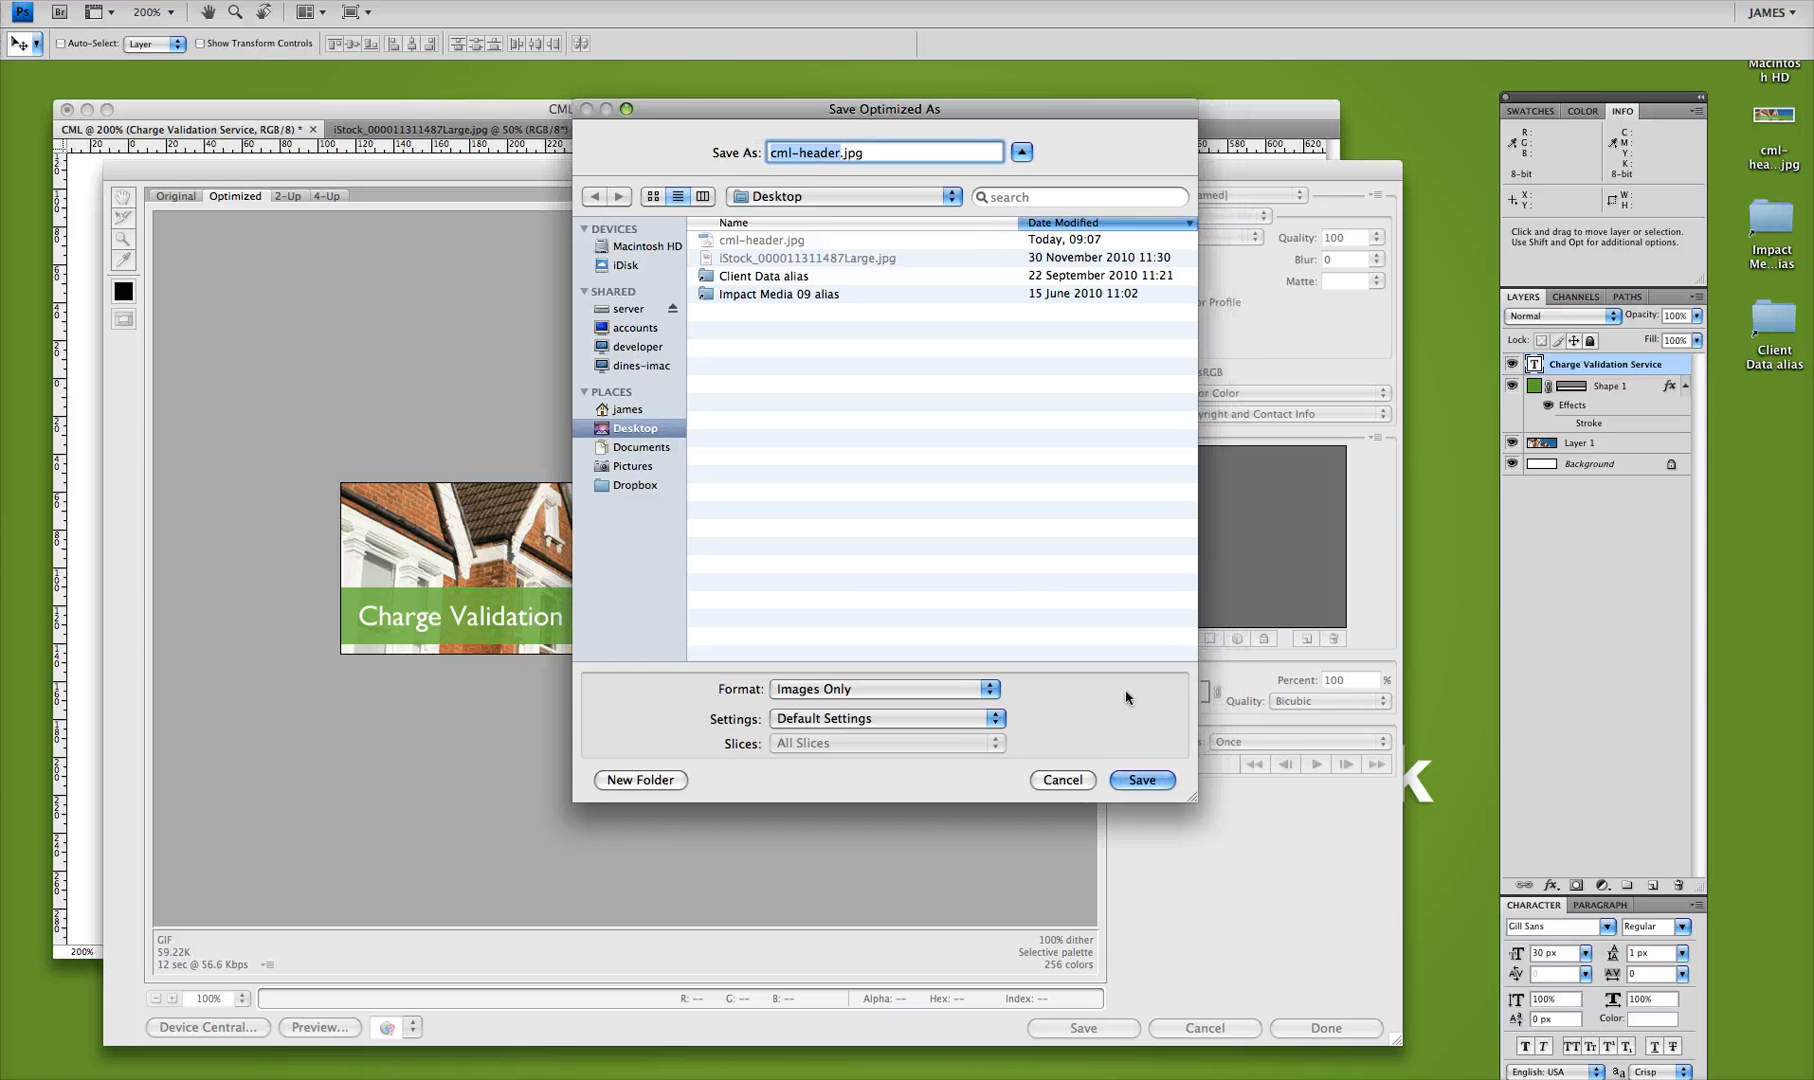
click(1137, 781)
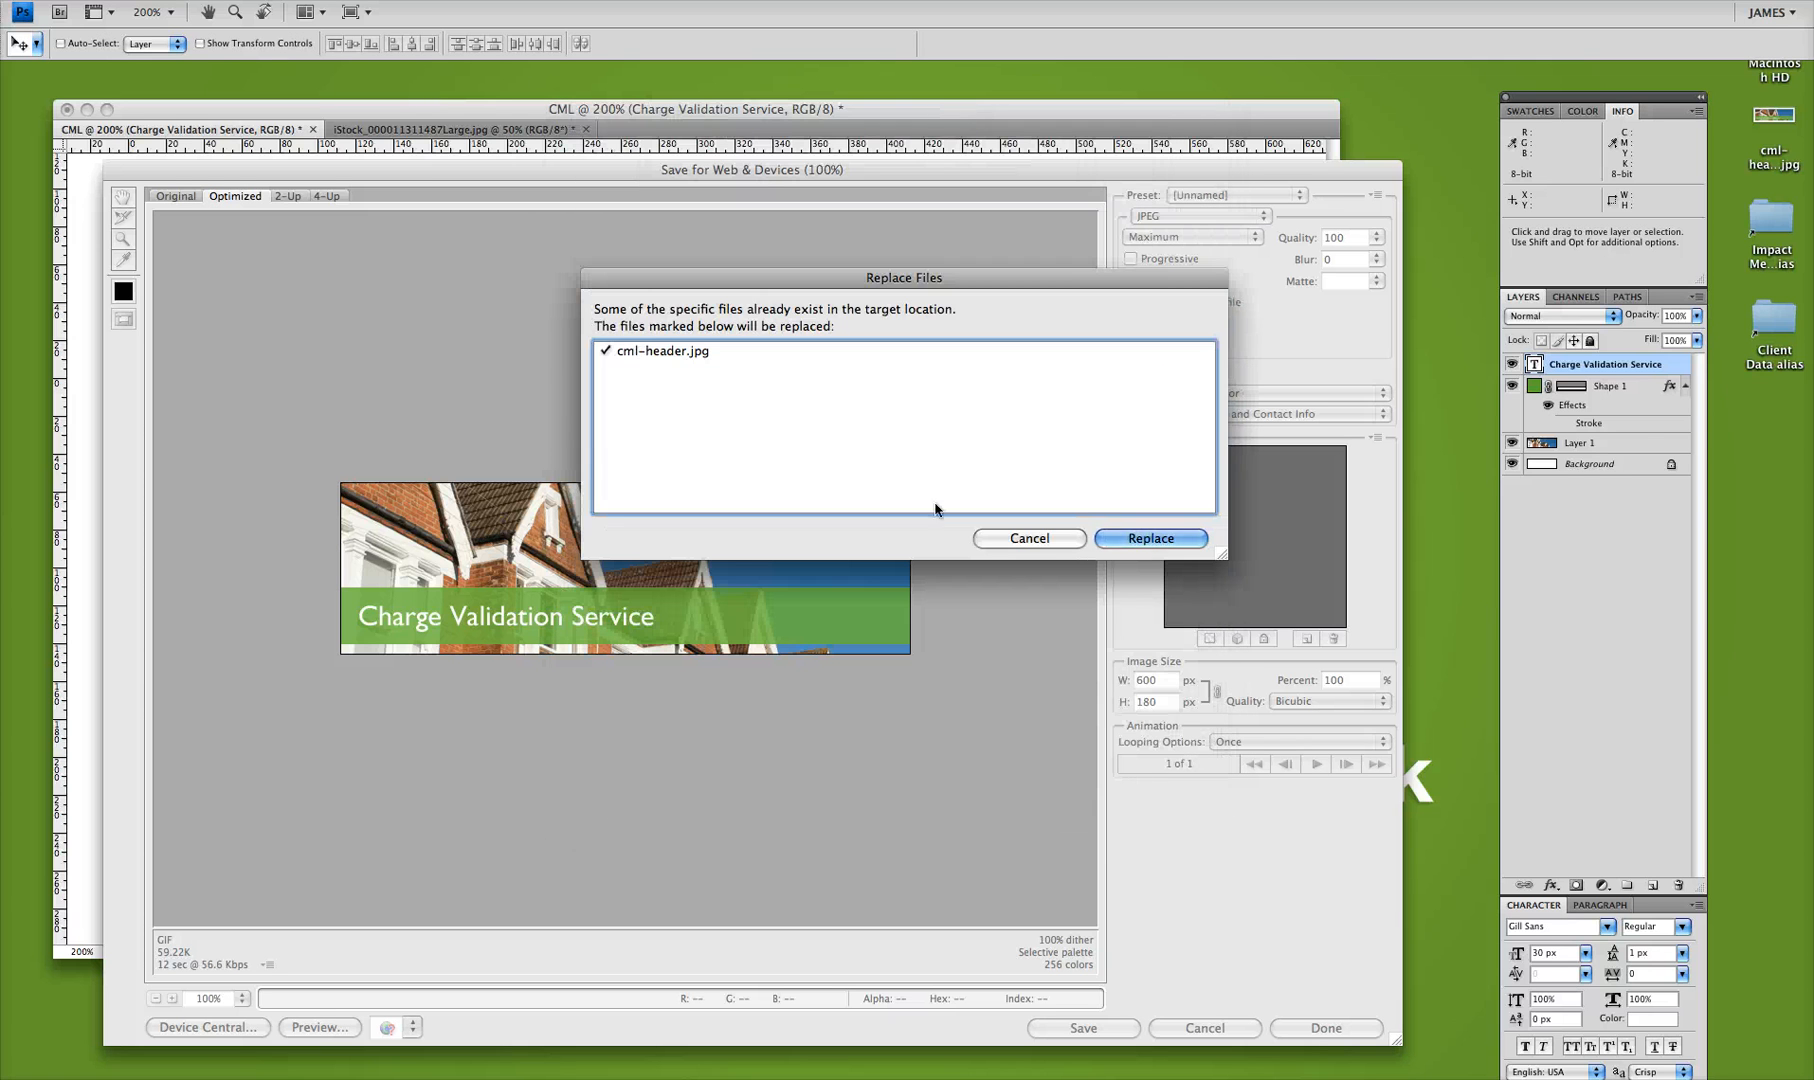
click(1148, 537)
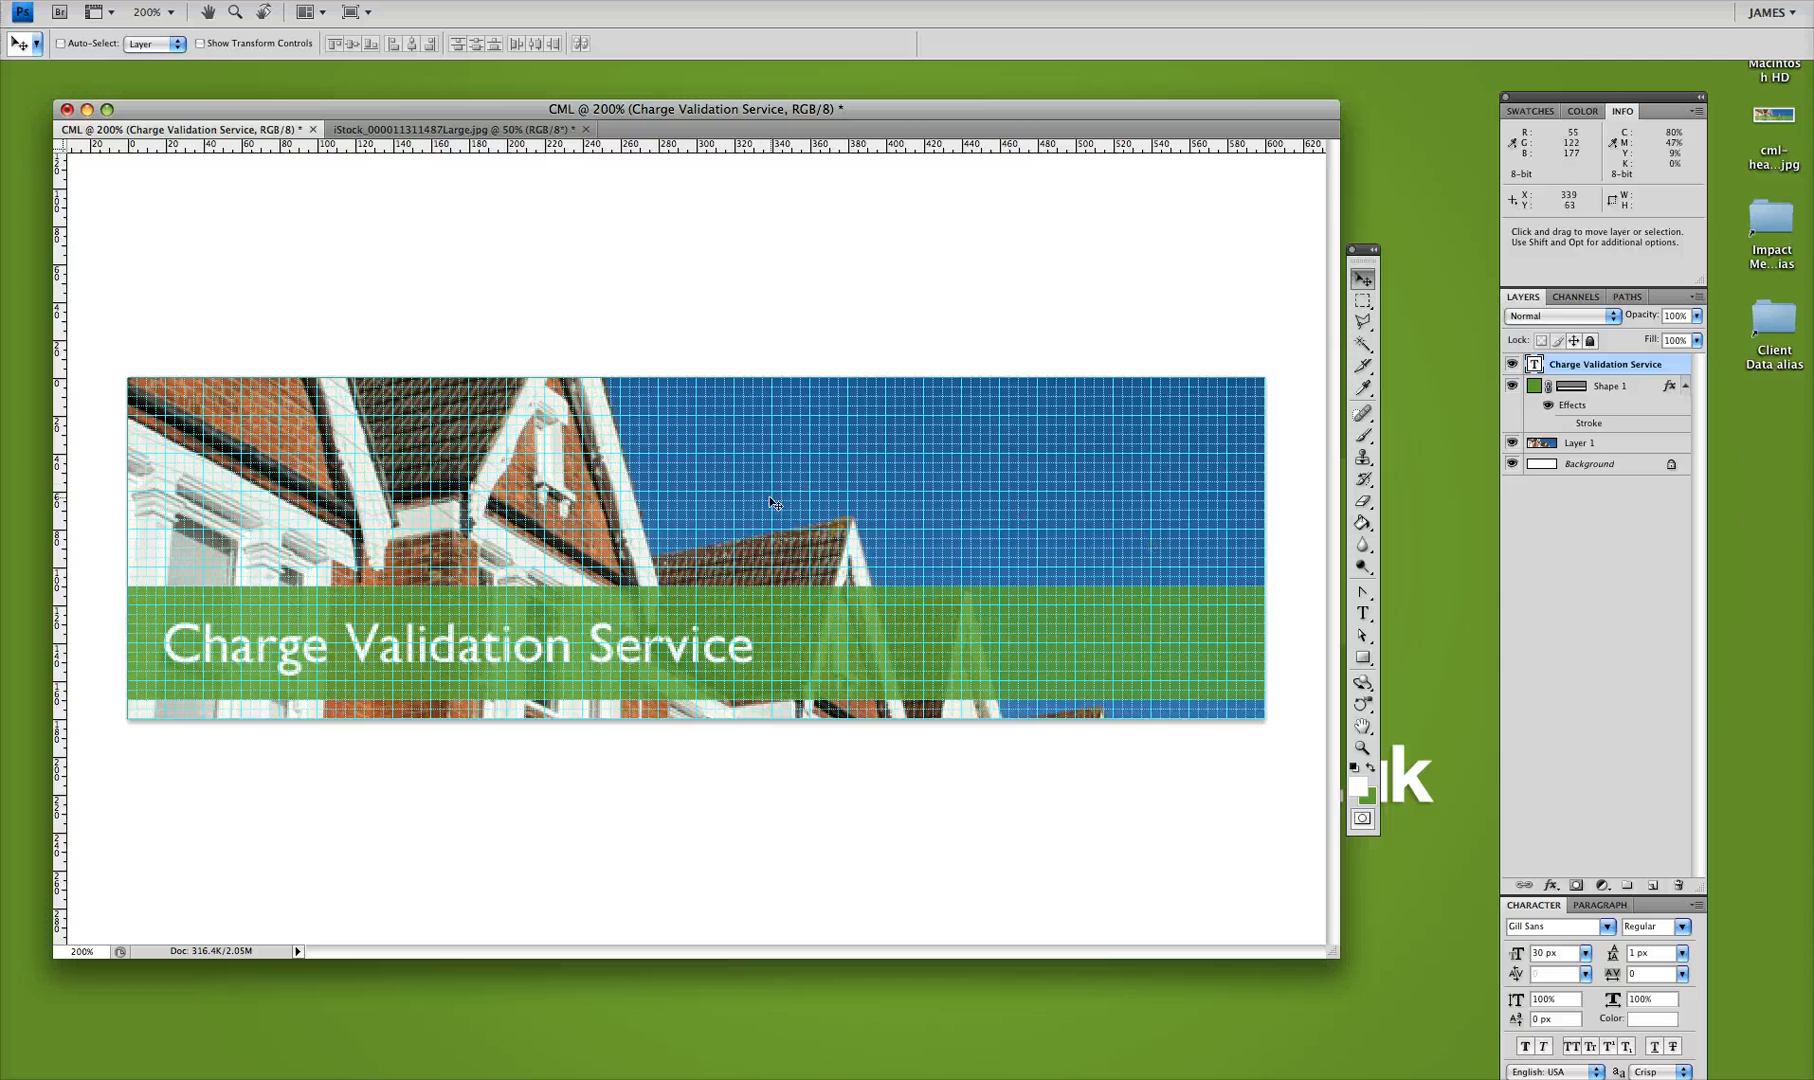
- Save the layered banner as the Photoshop file CML.psd on the Desktop, with layers included and Maximize Compatibility on
click(145, 1)
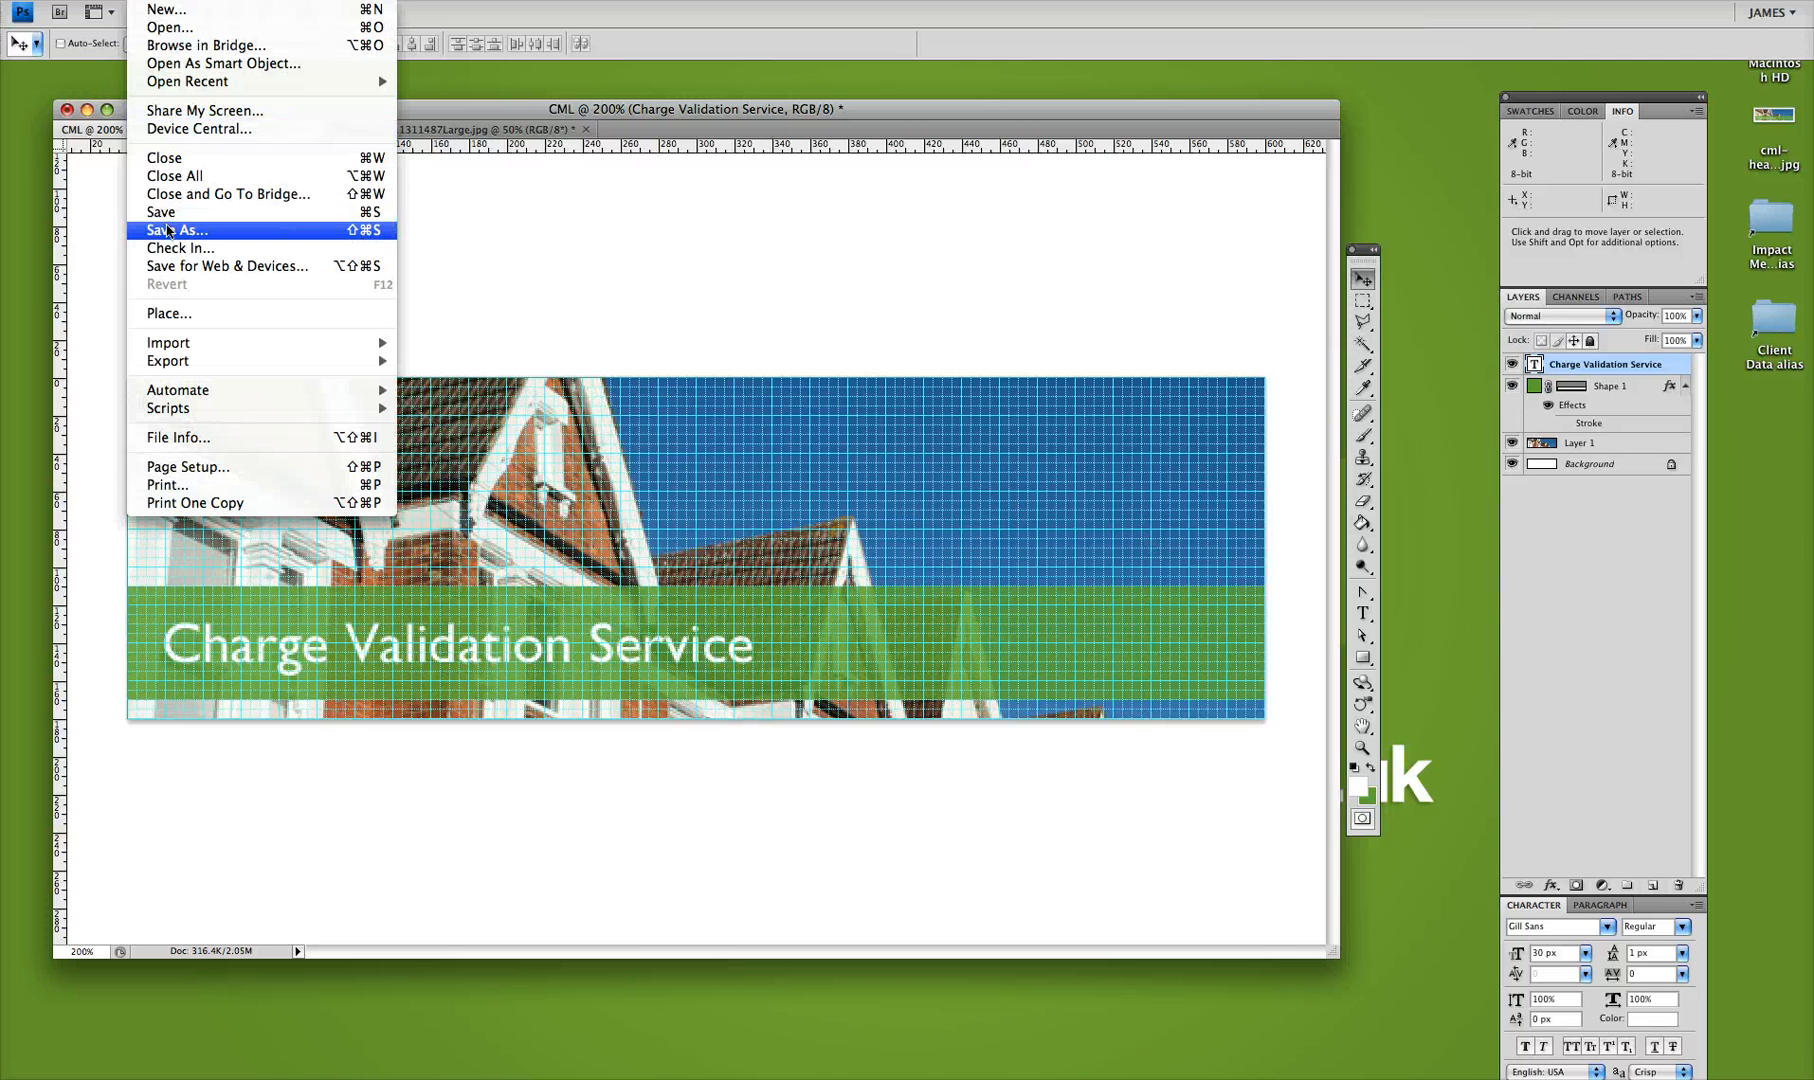
click(175, 229)
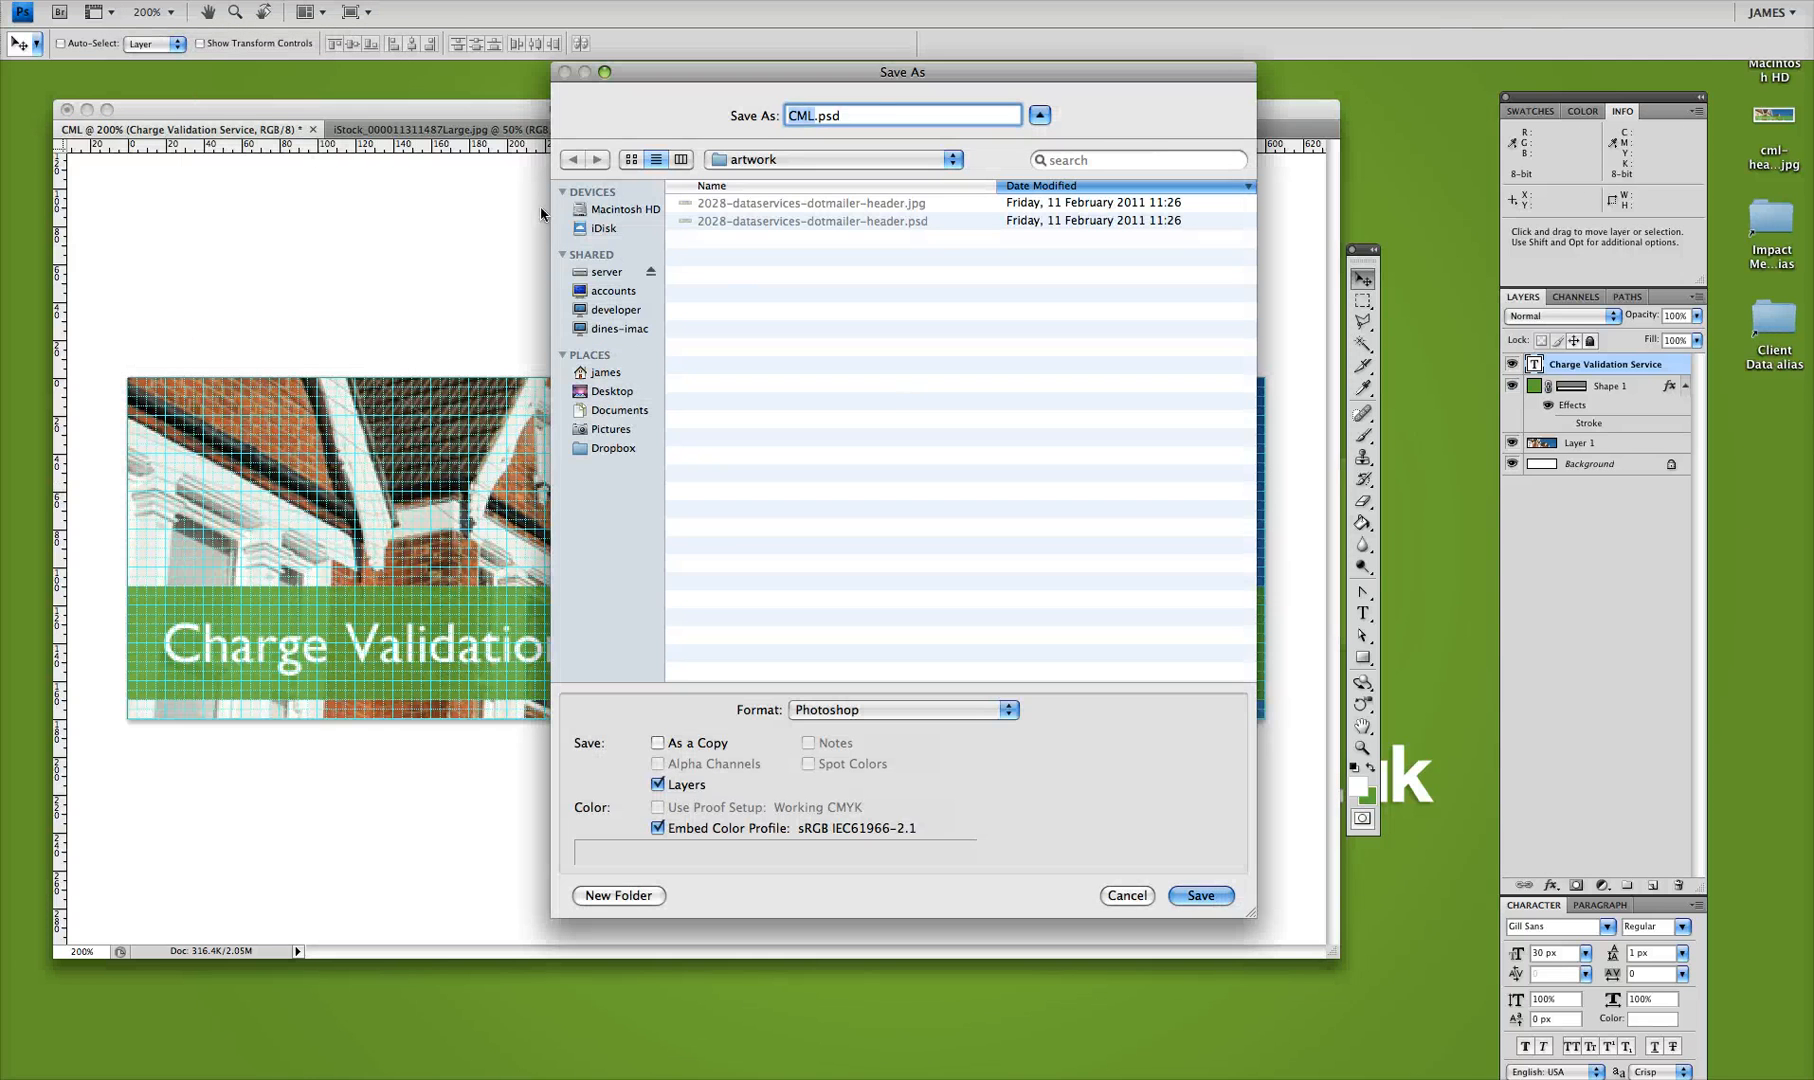
click(608, 391)
click(1194, 904)
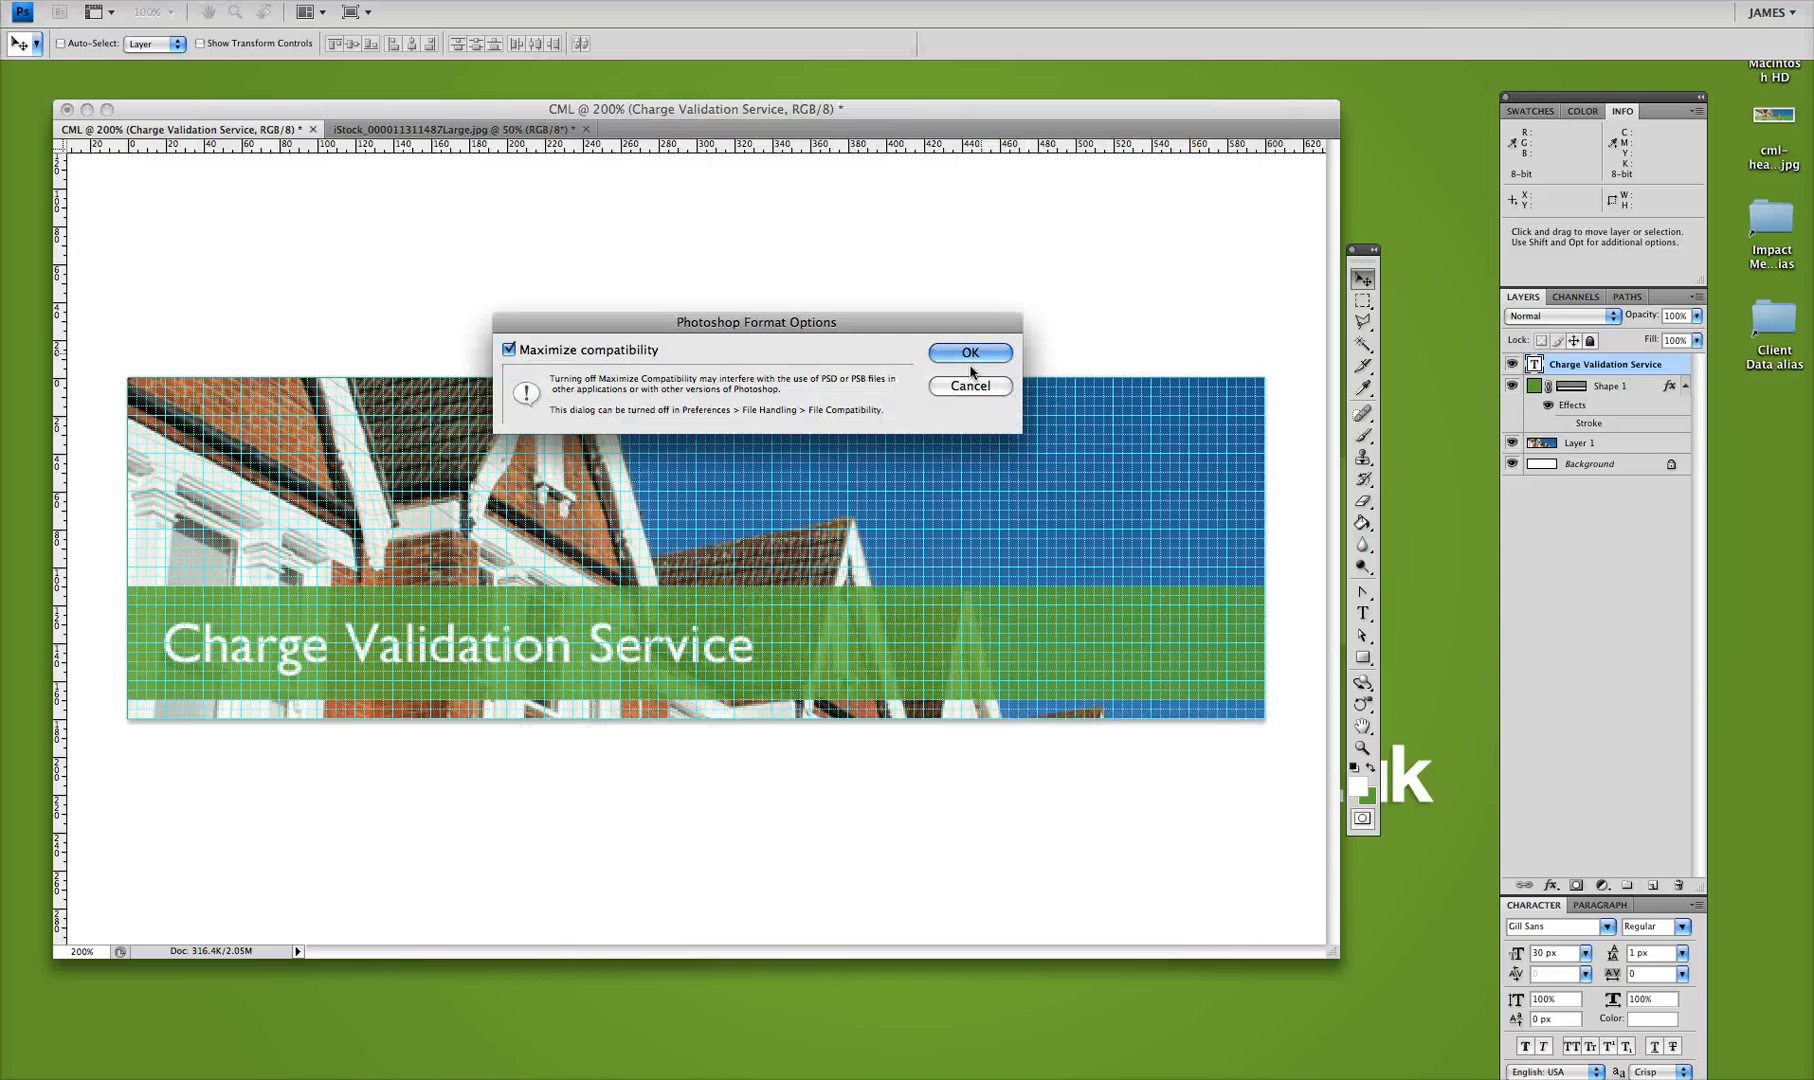
click(975, 356)
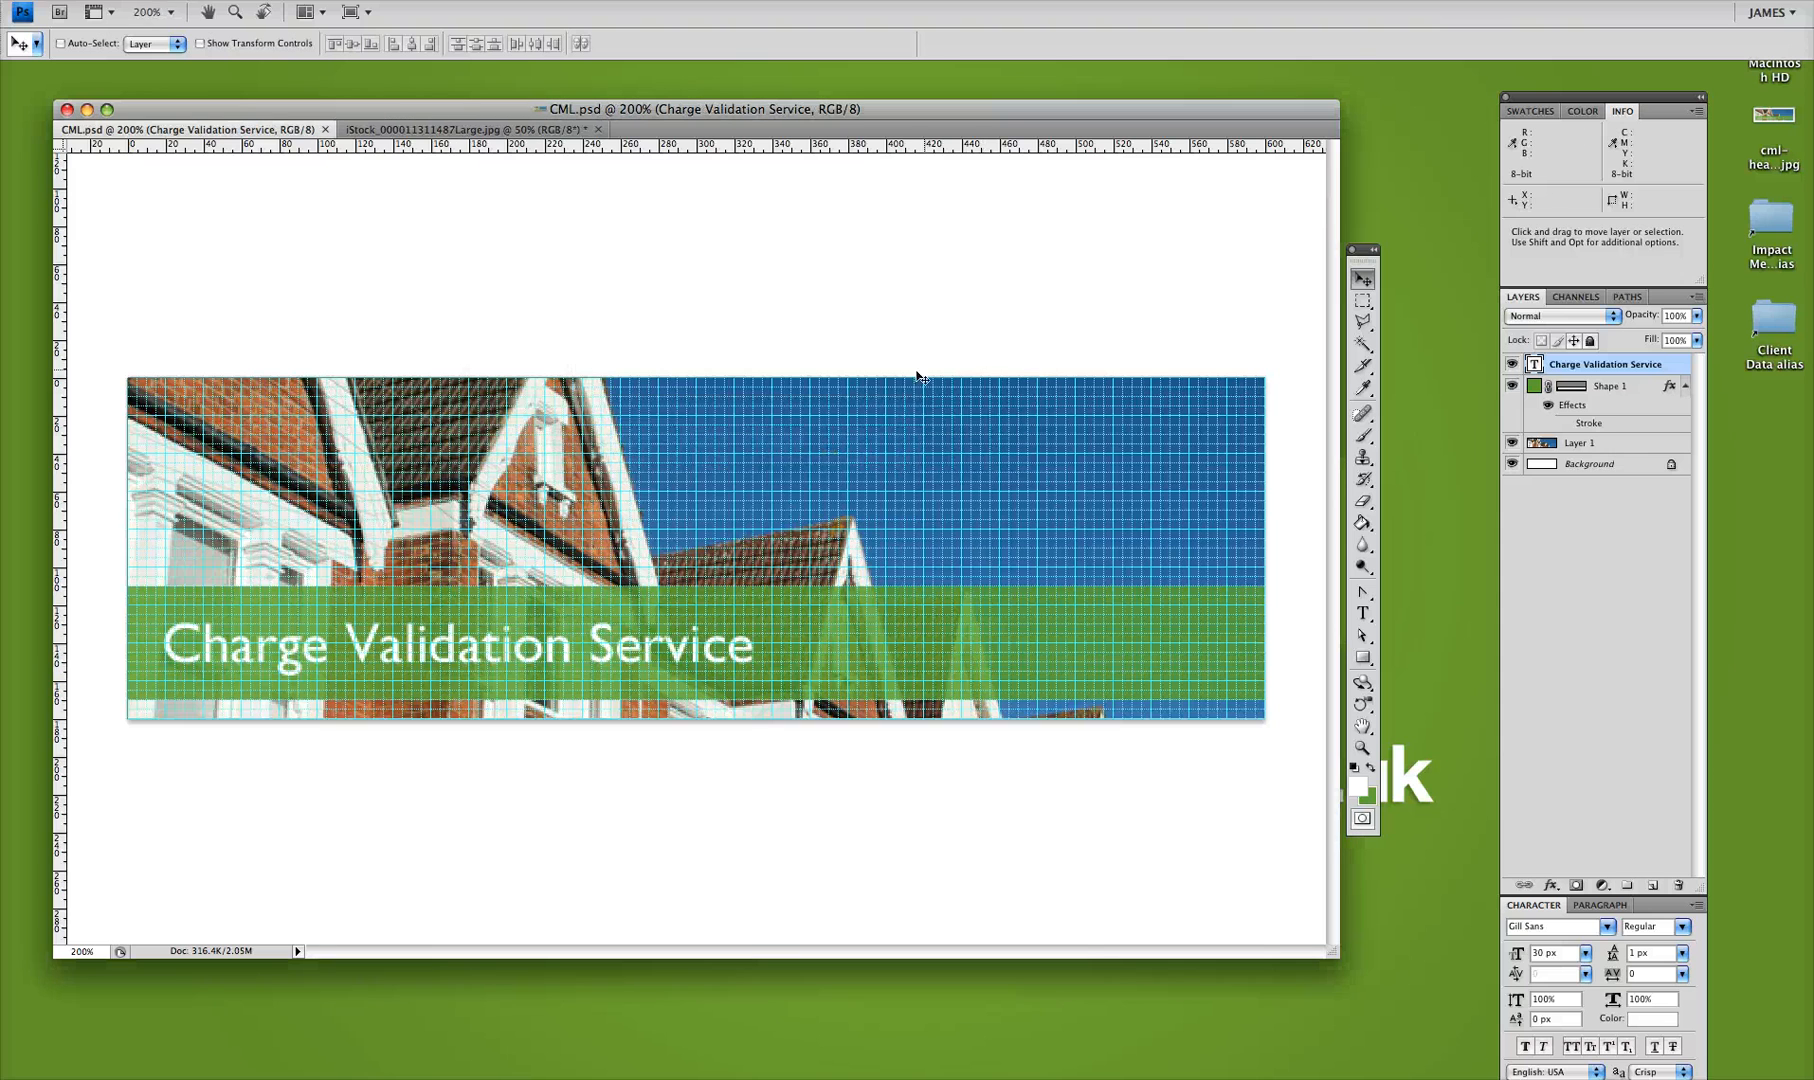